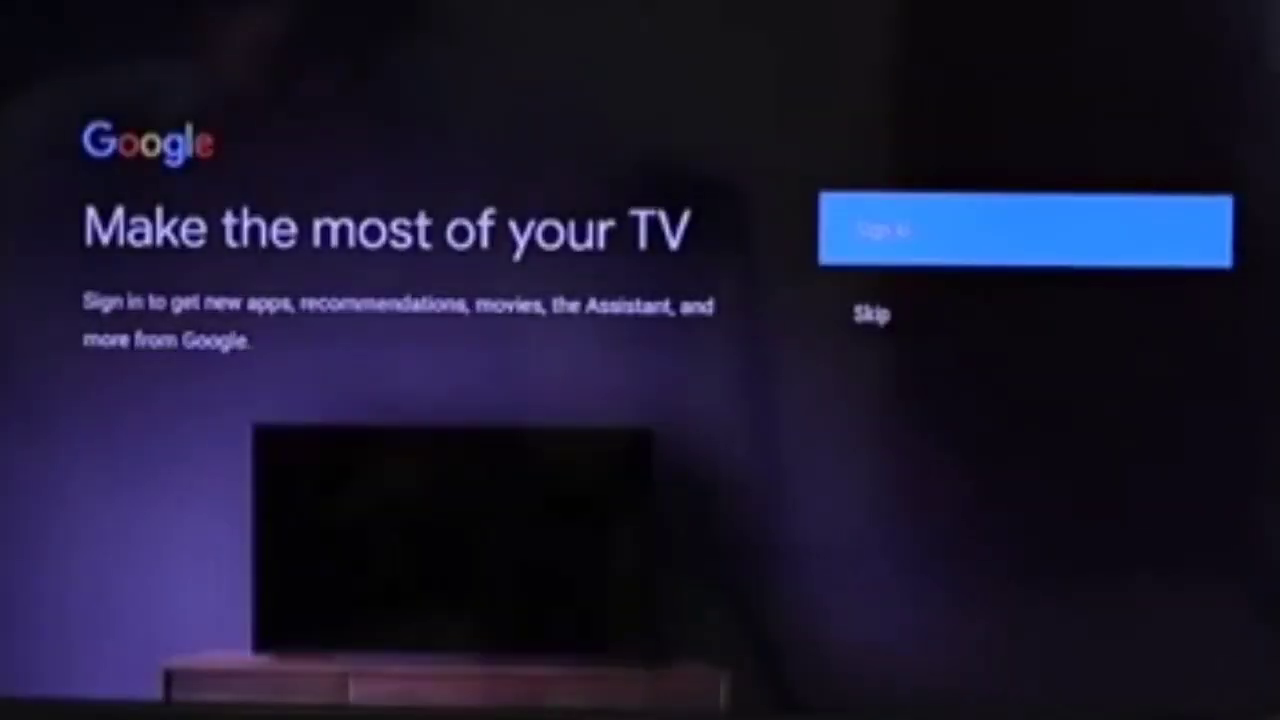
Skip signing in to a Google account during the TV setup.
key("Down")
key("Up")
key("Down")
key("Return")
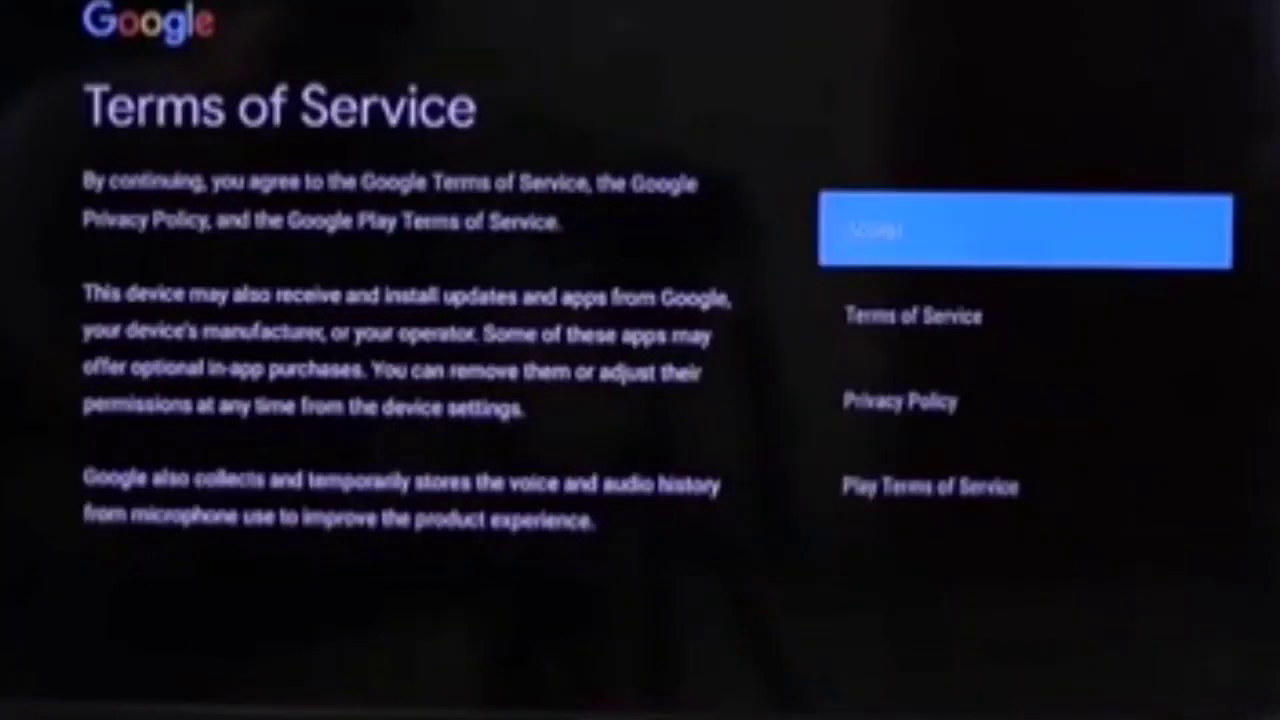
Accept the Google Terms of Service, decline location sharing, and proceed to the home screen.
key("Return")
key("Down")
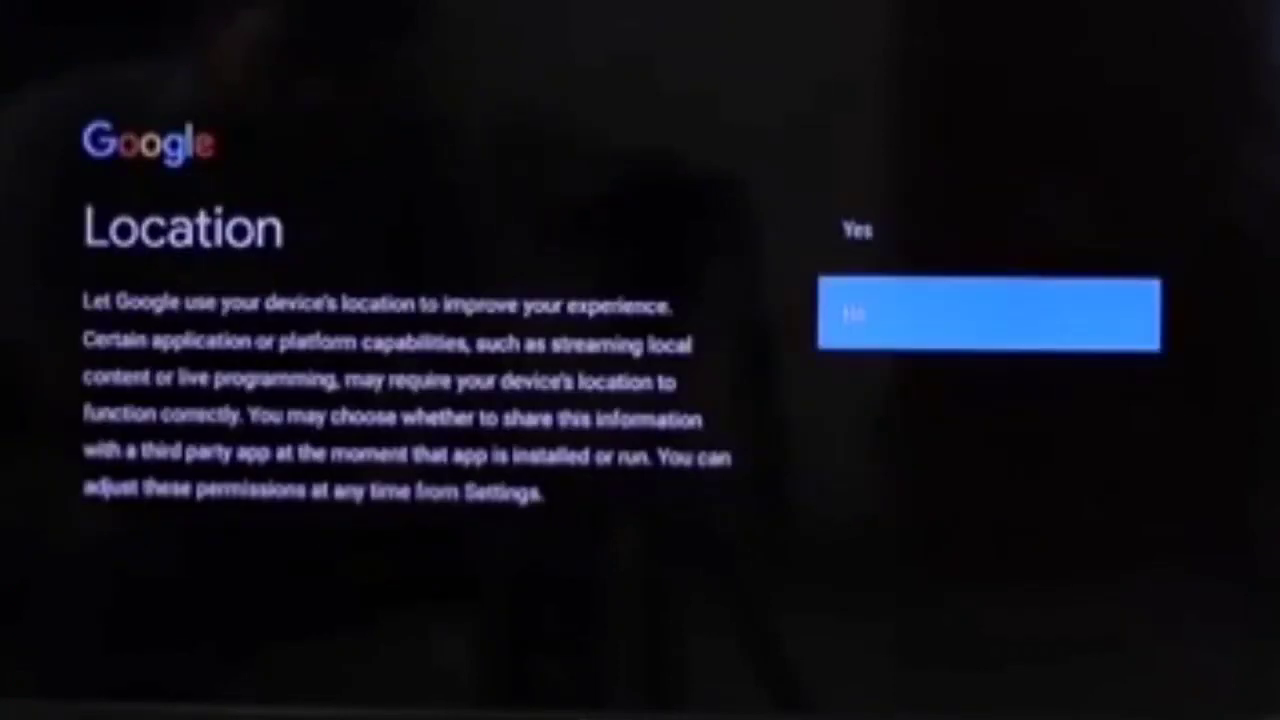
key("Return")
key("Down")
key("Return")
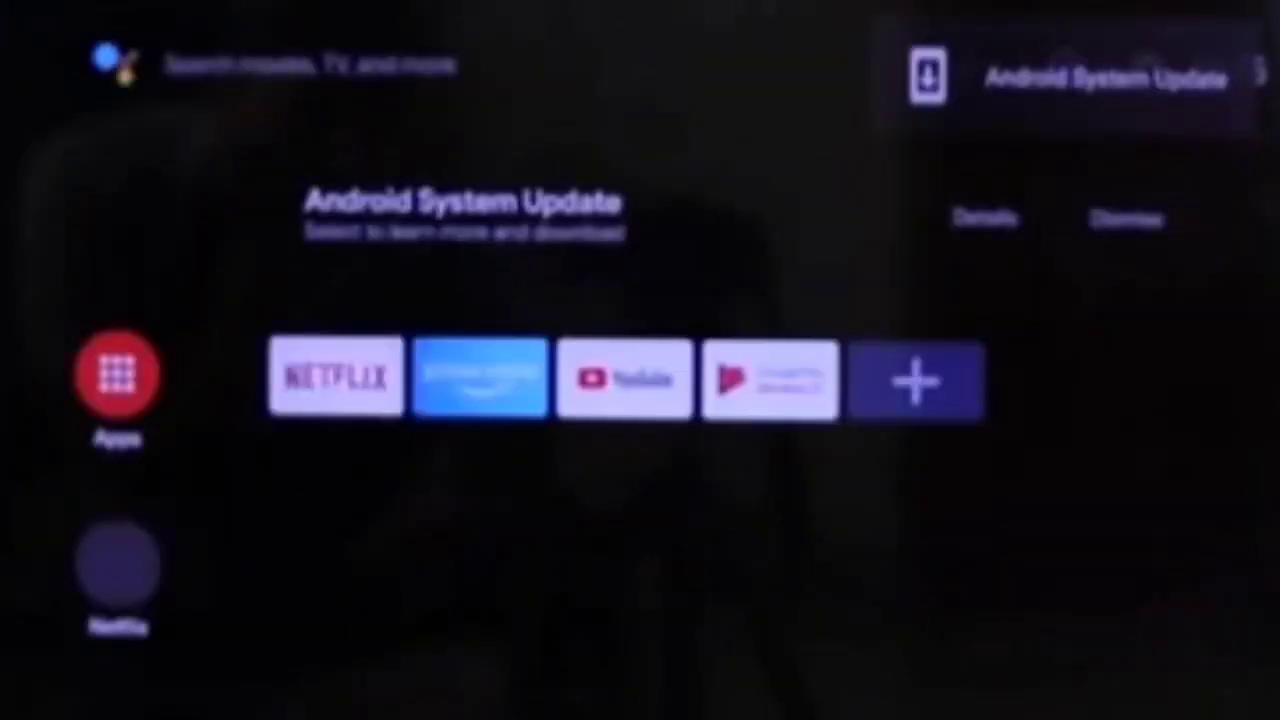
Open the details of the Android System Update notification and start downloading the update.
key("Down")
key("Up")
key("Up")
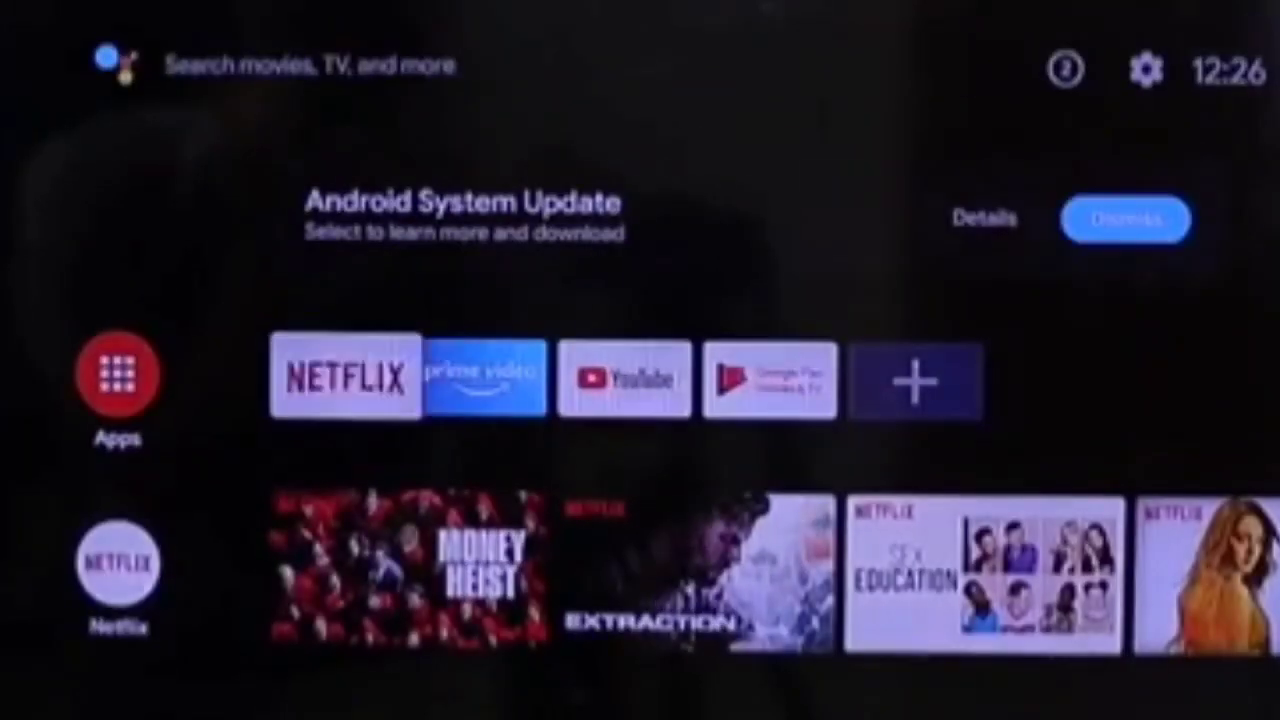
key("Left")
key("Return")
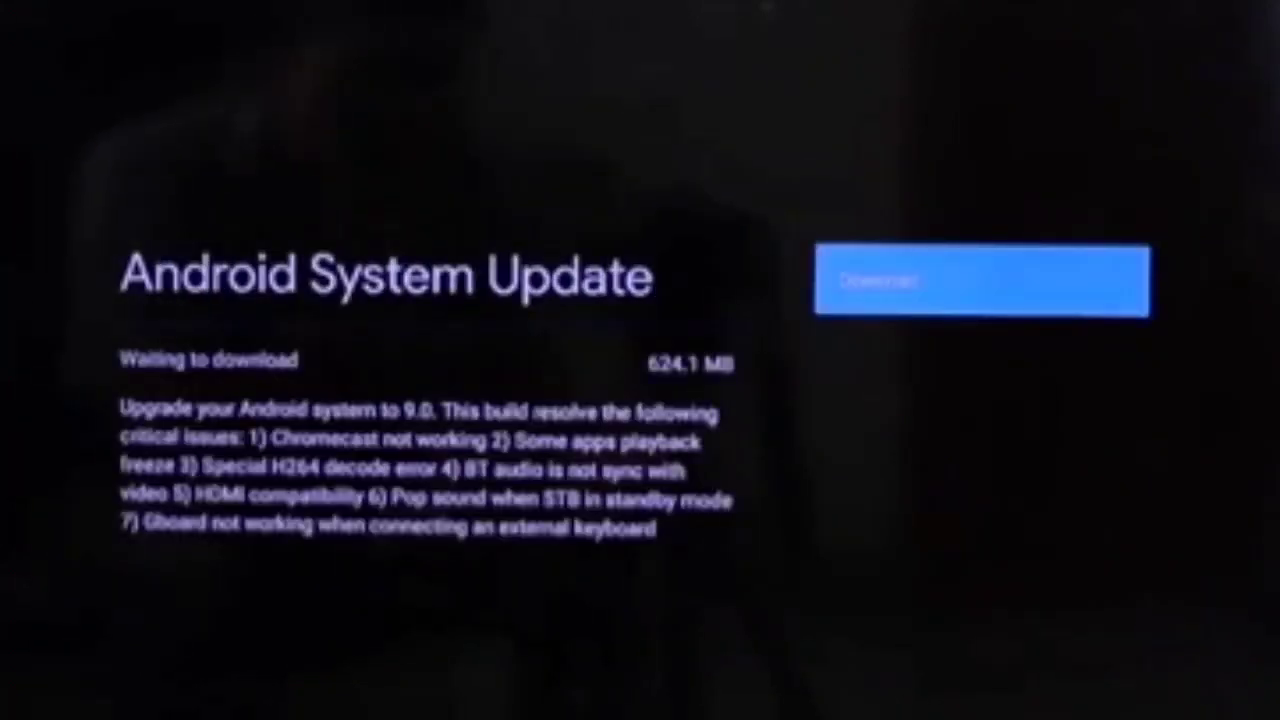
key("Return")
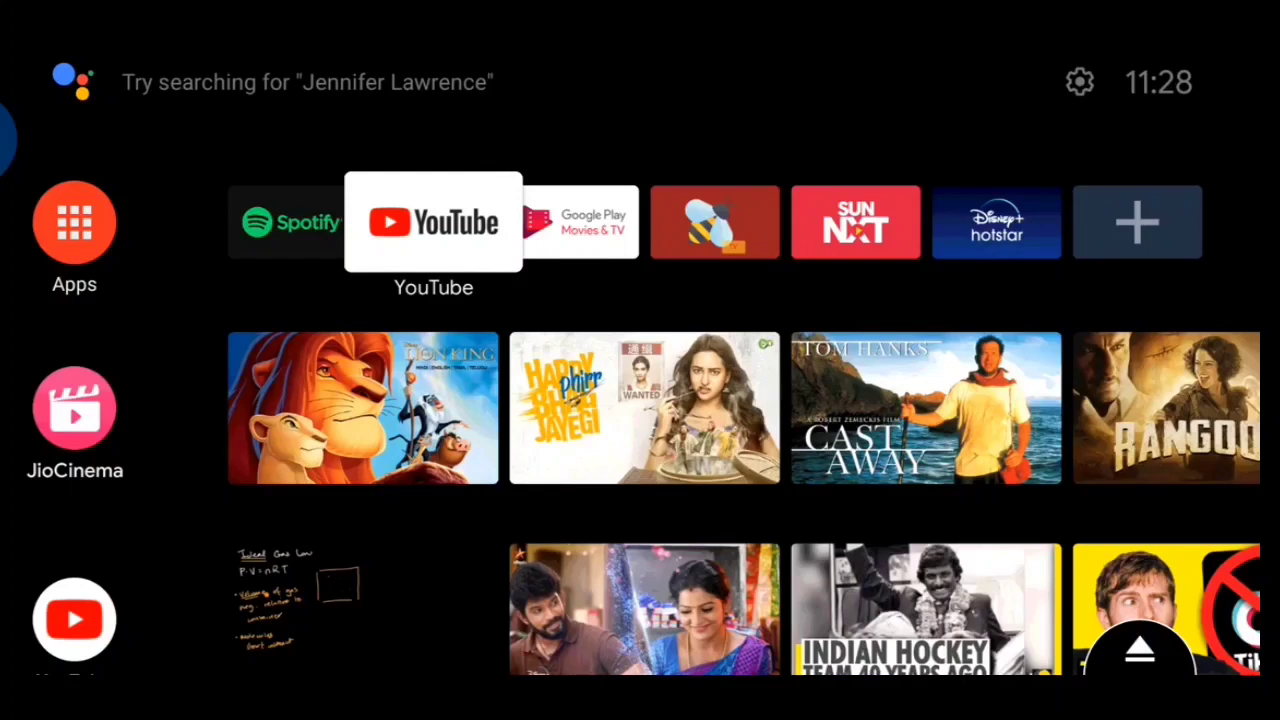
Look through the favourite apps on the home screen, from YouTube to Disney+ Hotstar.
key("Right")
key("Right")
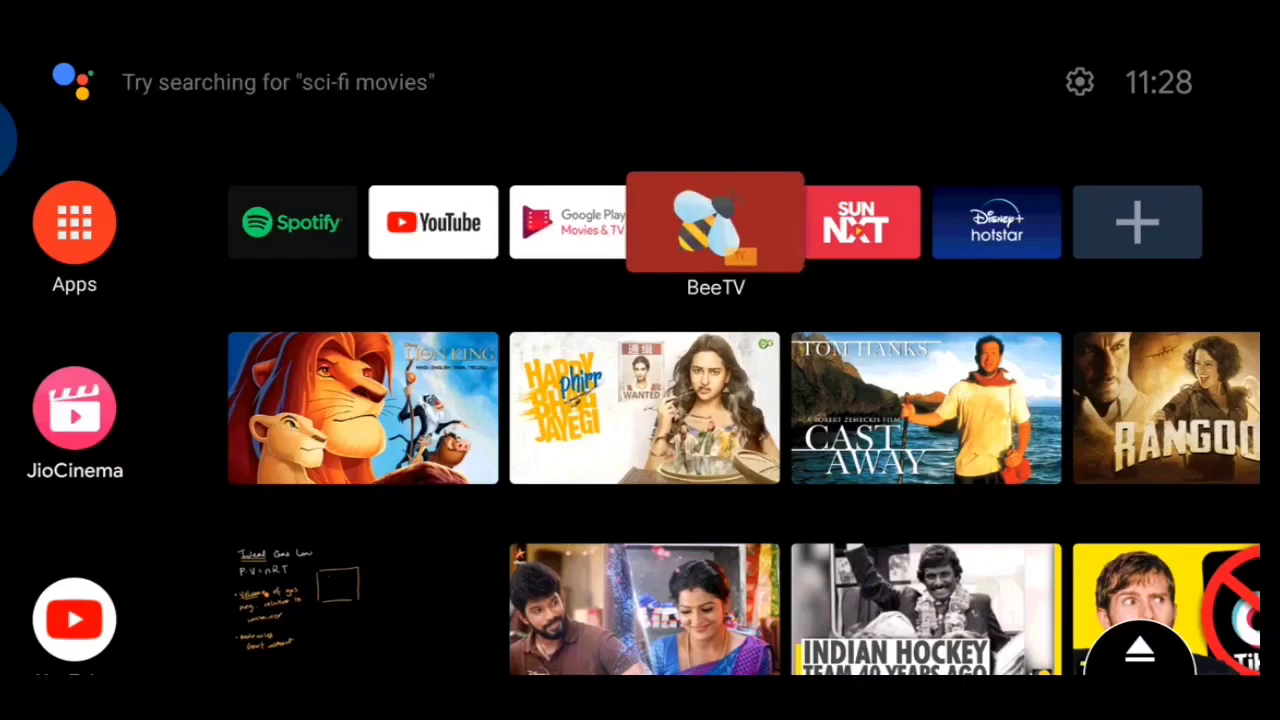
key("Right")
key("Right")
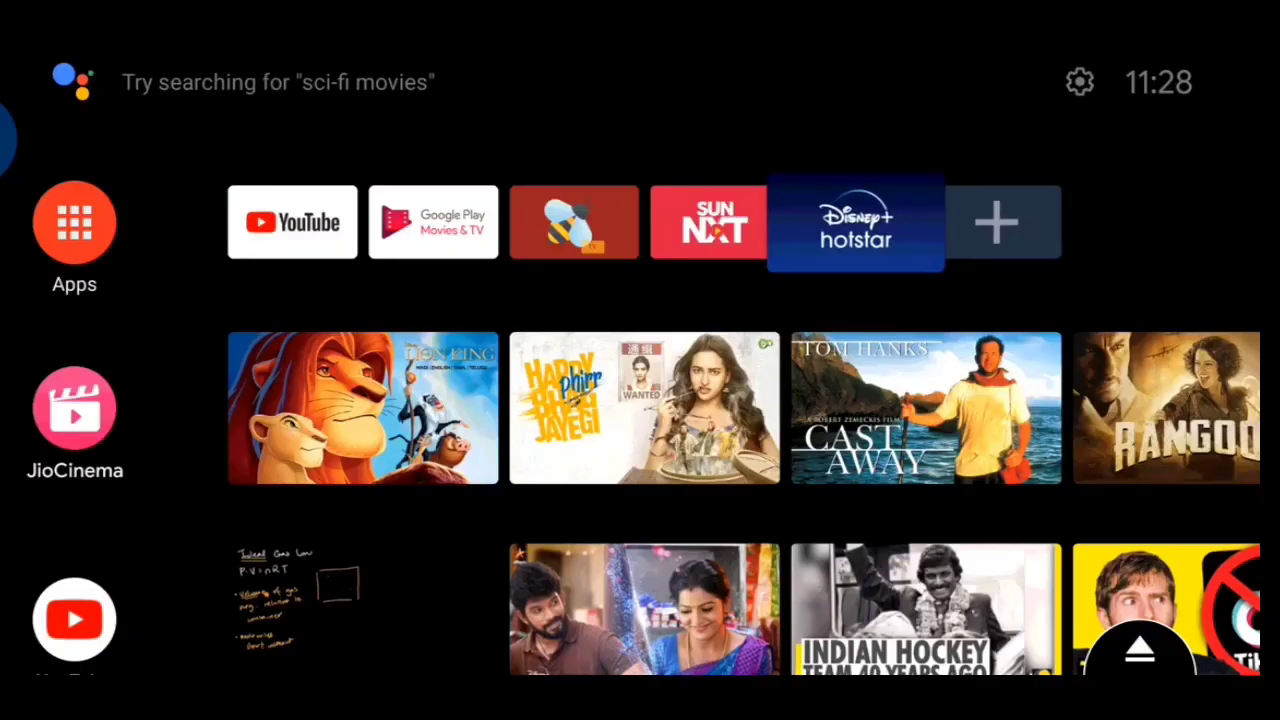
key("Down")
key("Down")
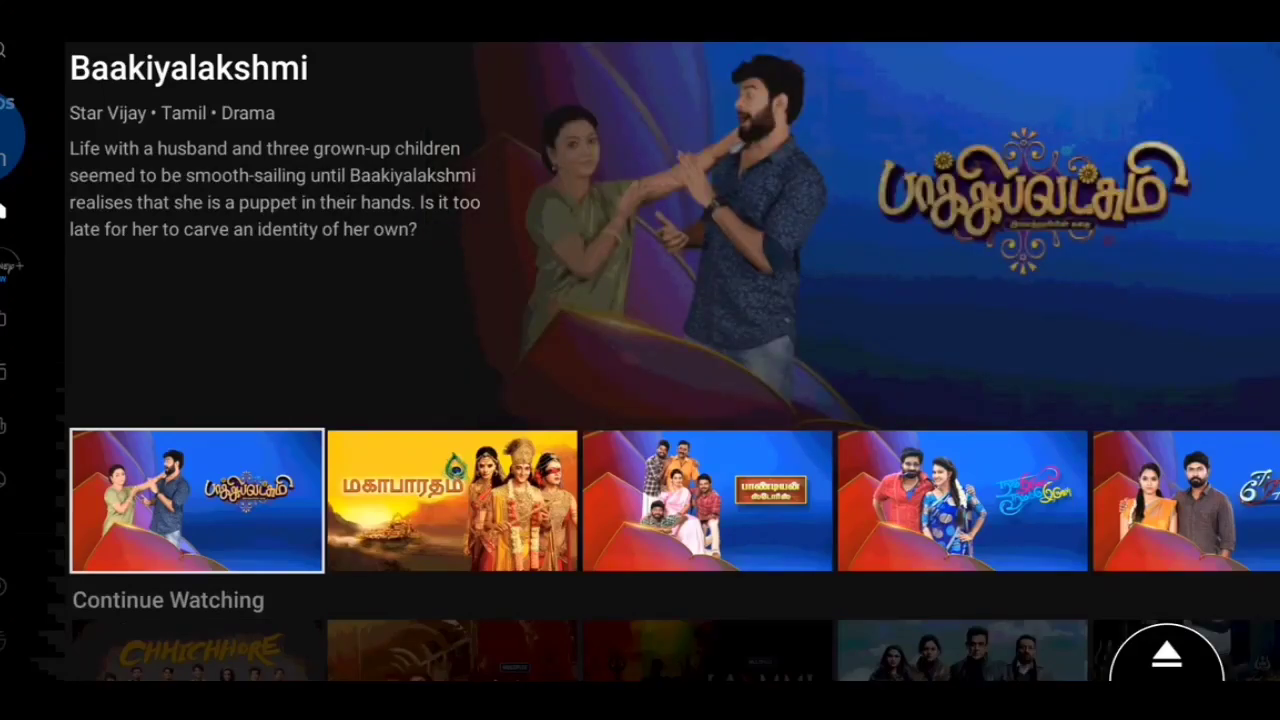
Browse the featured shows and the Continue Watching row in Disney+ Hotstar, and return to the home screen.
key("Right")
key("Down")
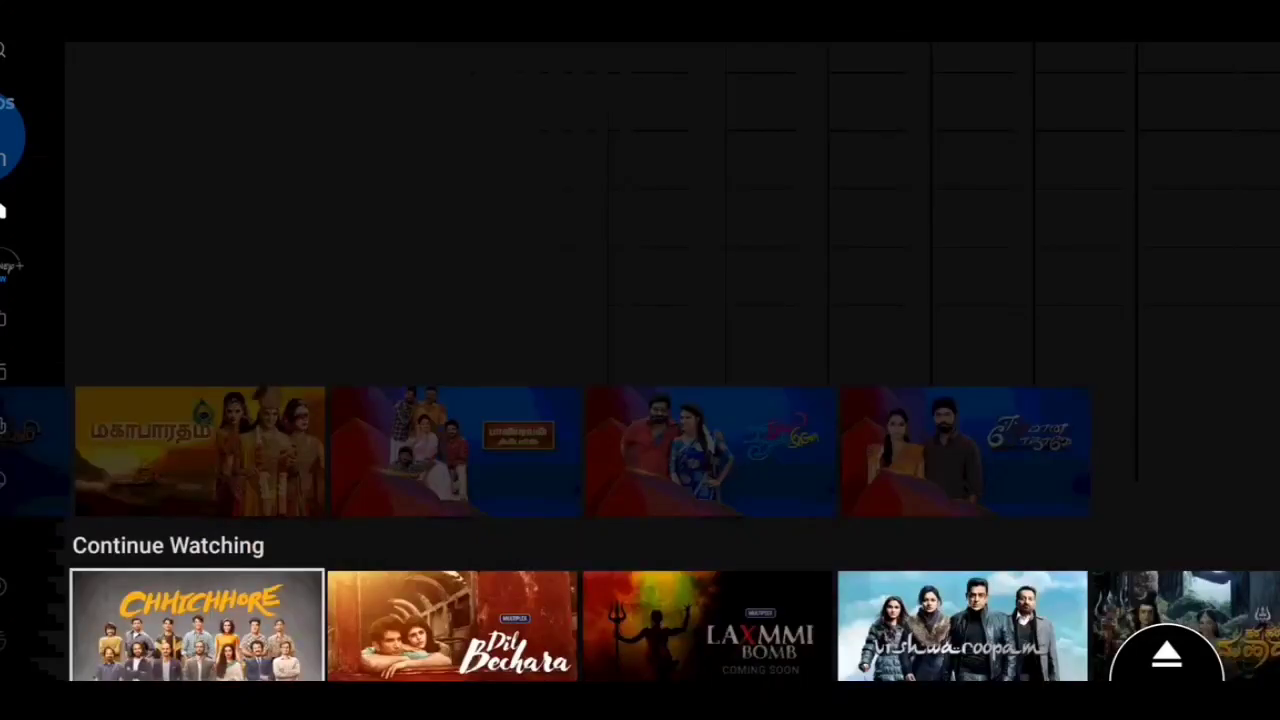
key("Down")
key("Home")
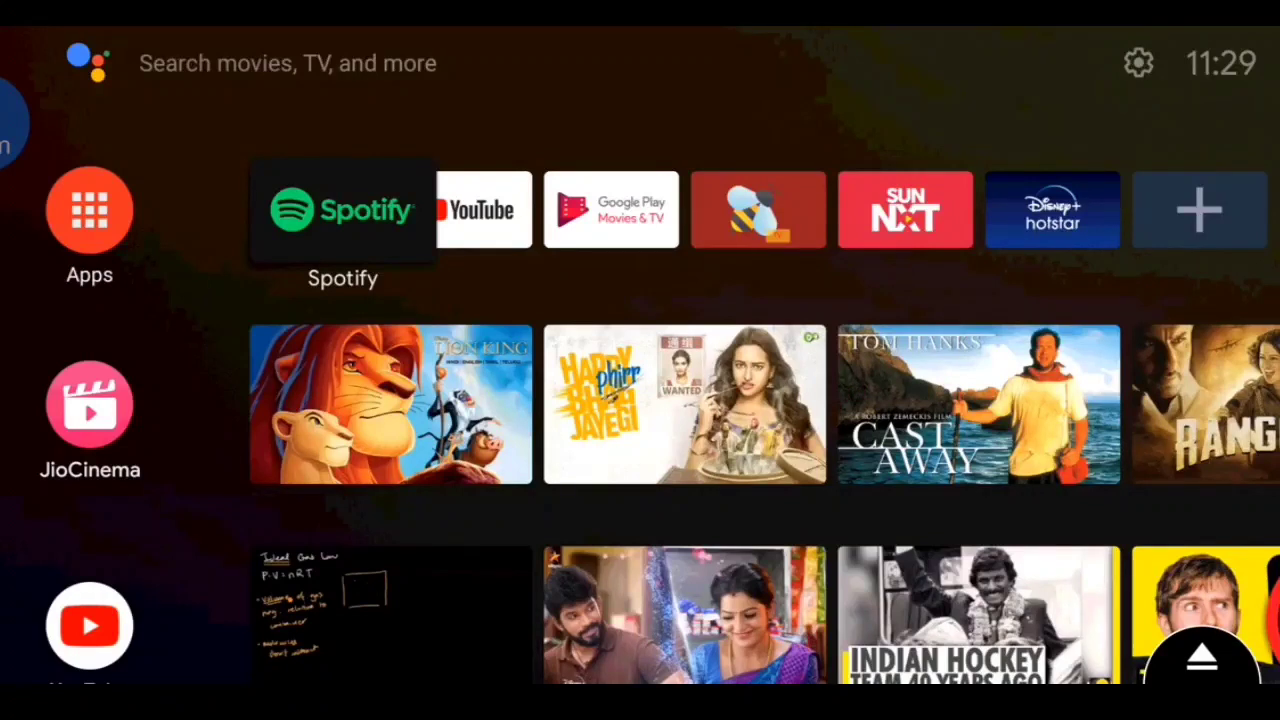
Go to Sun NXT from the favourite apps and look through its Non-Stop Entertainment row.
key("Right")
key("Right")
key("Right")
key("Right")
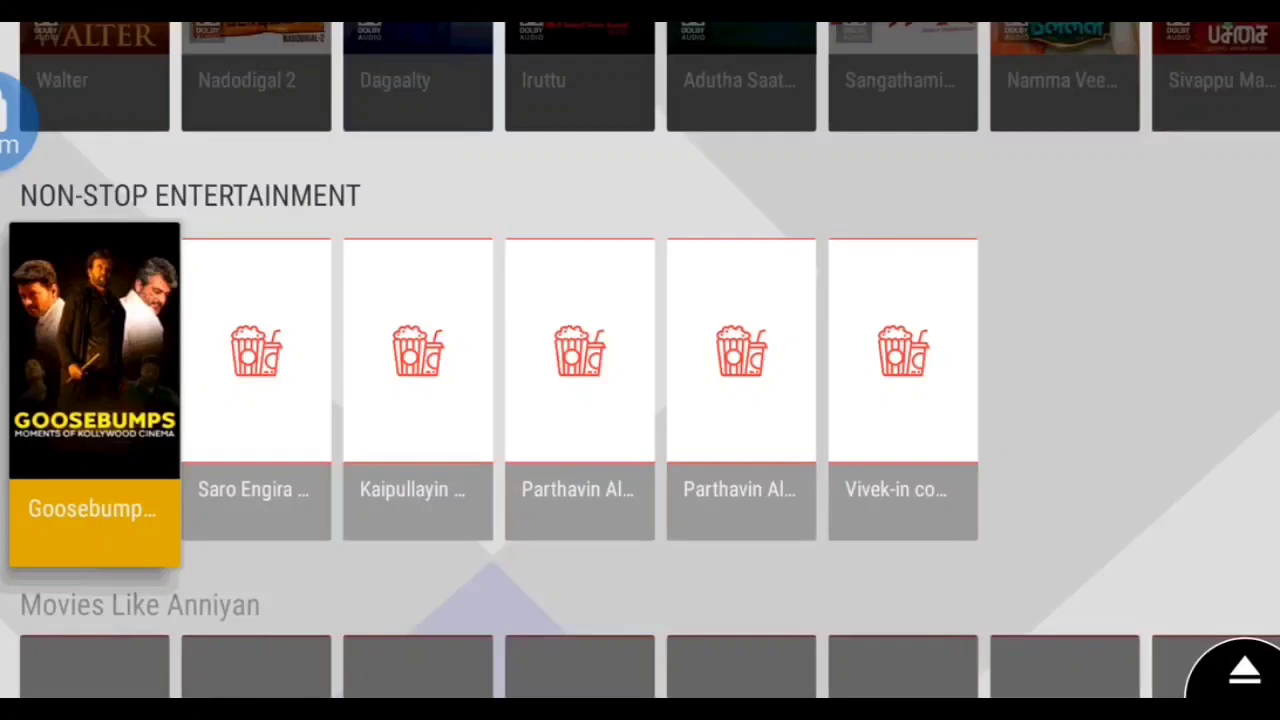
key("Right")
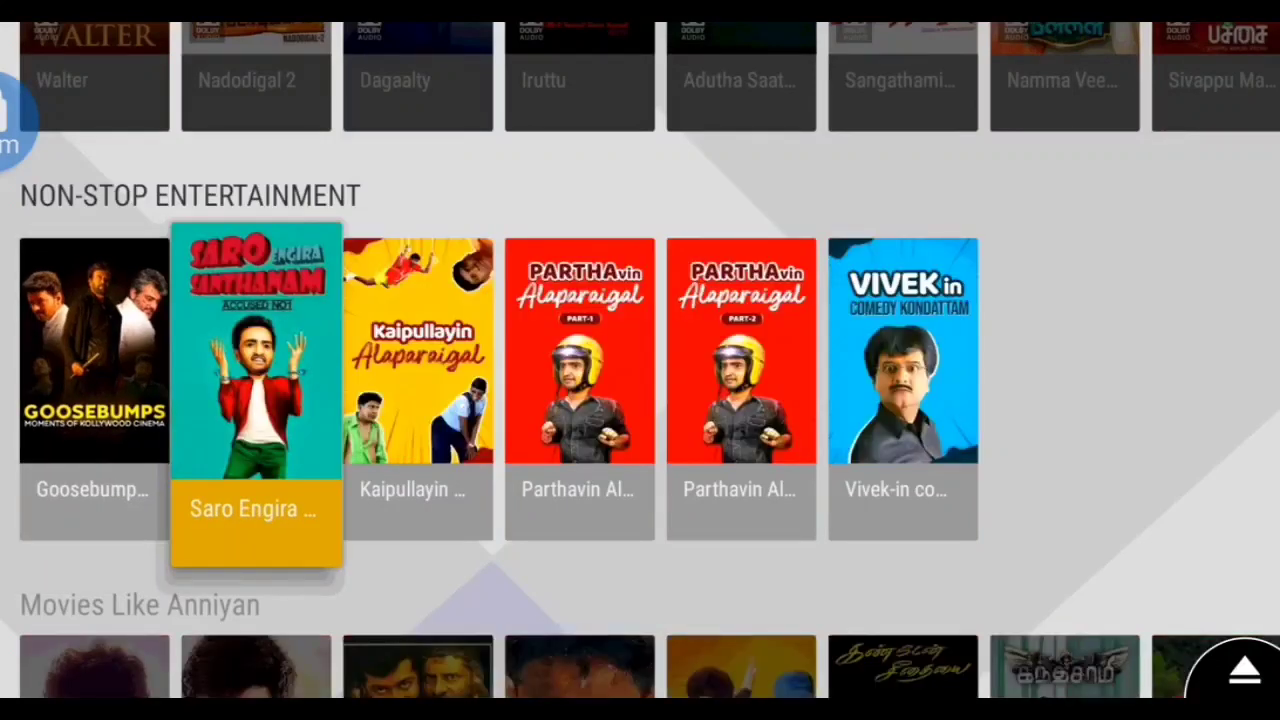
key("Up")
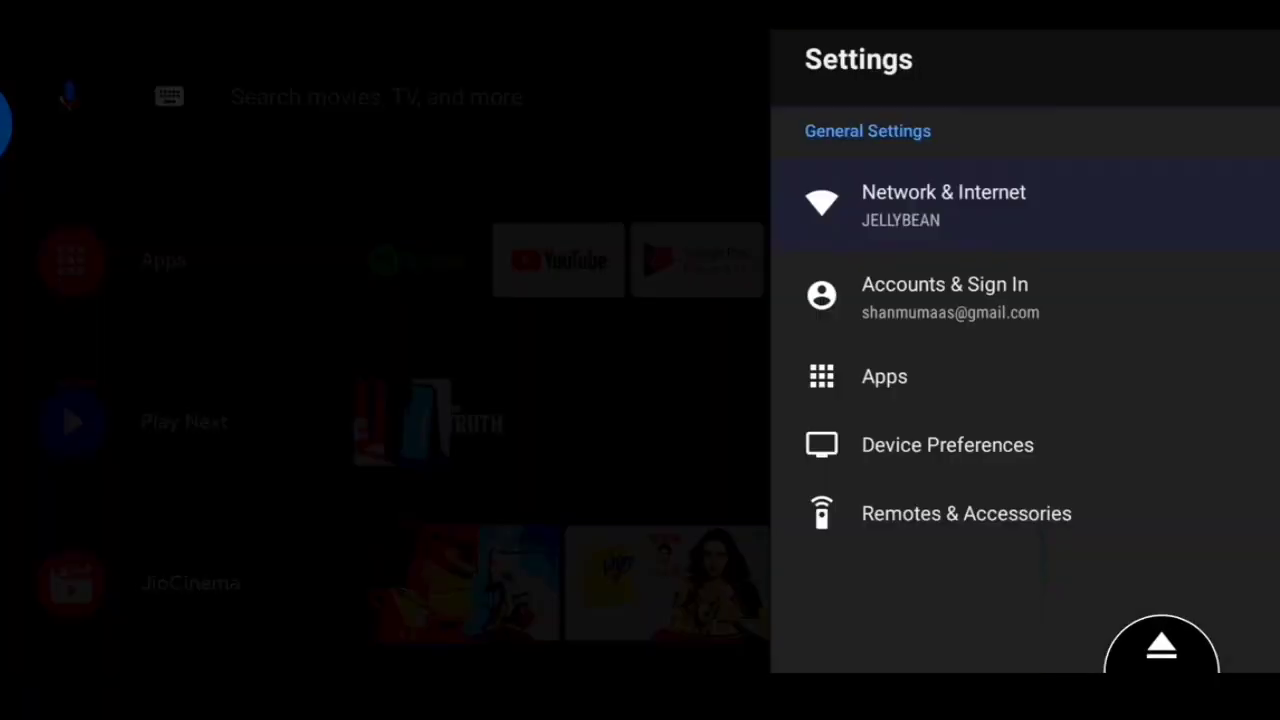
View the Sideload Launcher's app details in the Apps settings, and go back out of the settings.
key("Return")
key("Down")
key("Down")
key("Down")
key("Return")
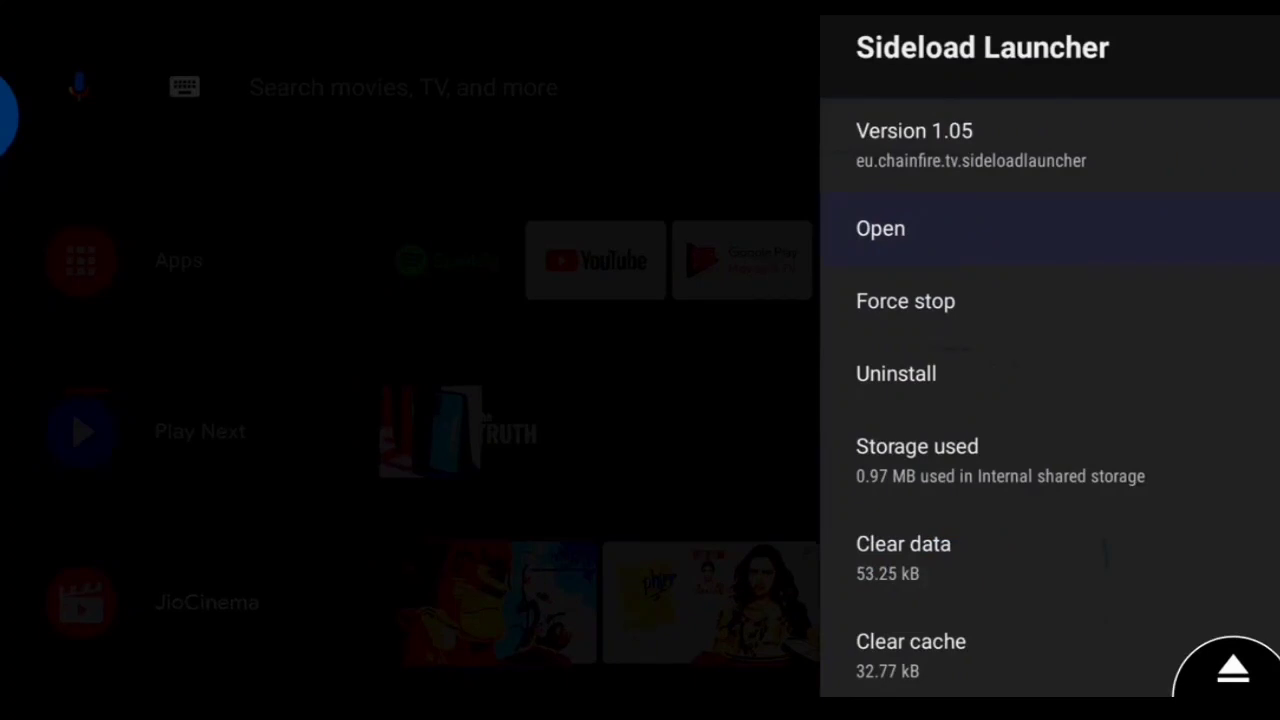
key("Escape")
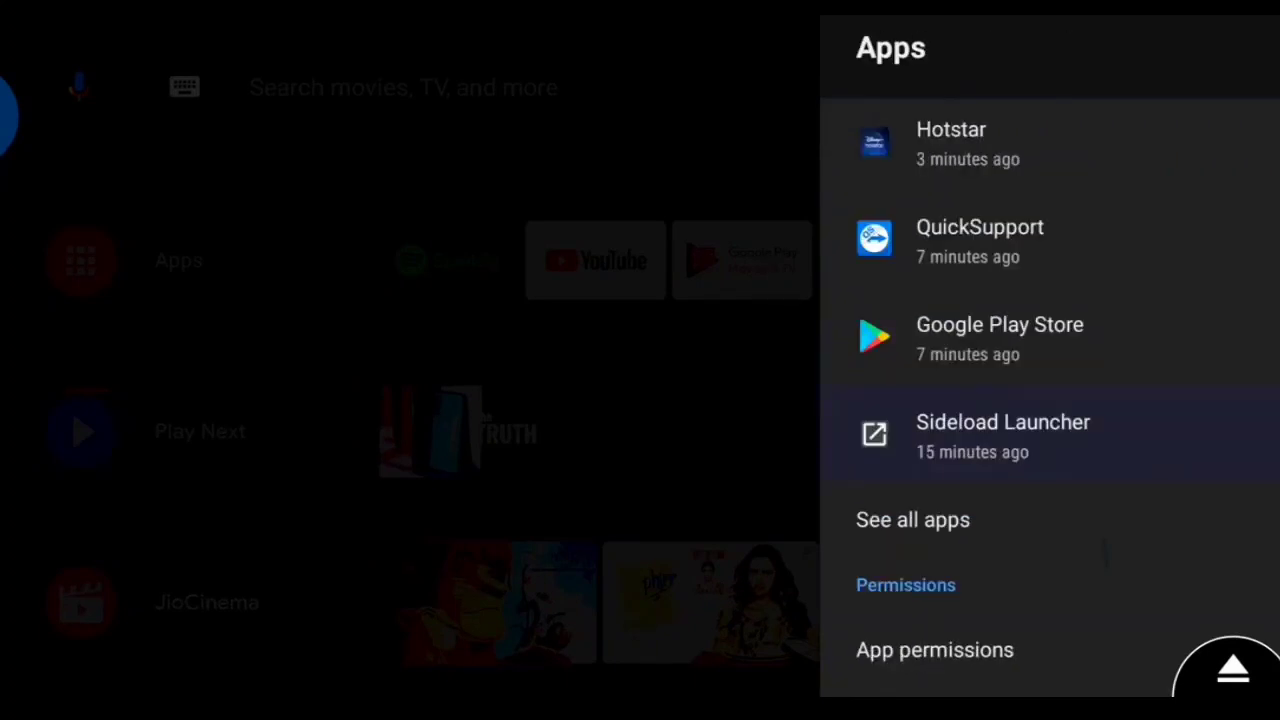
key("Escape")
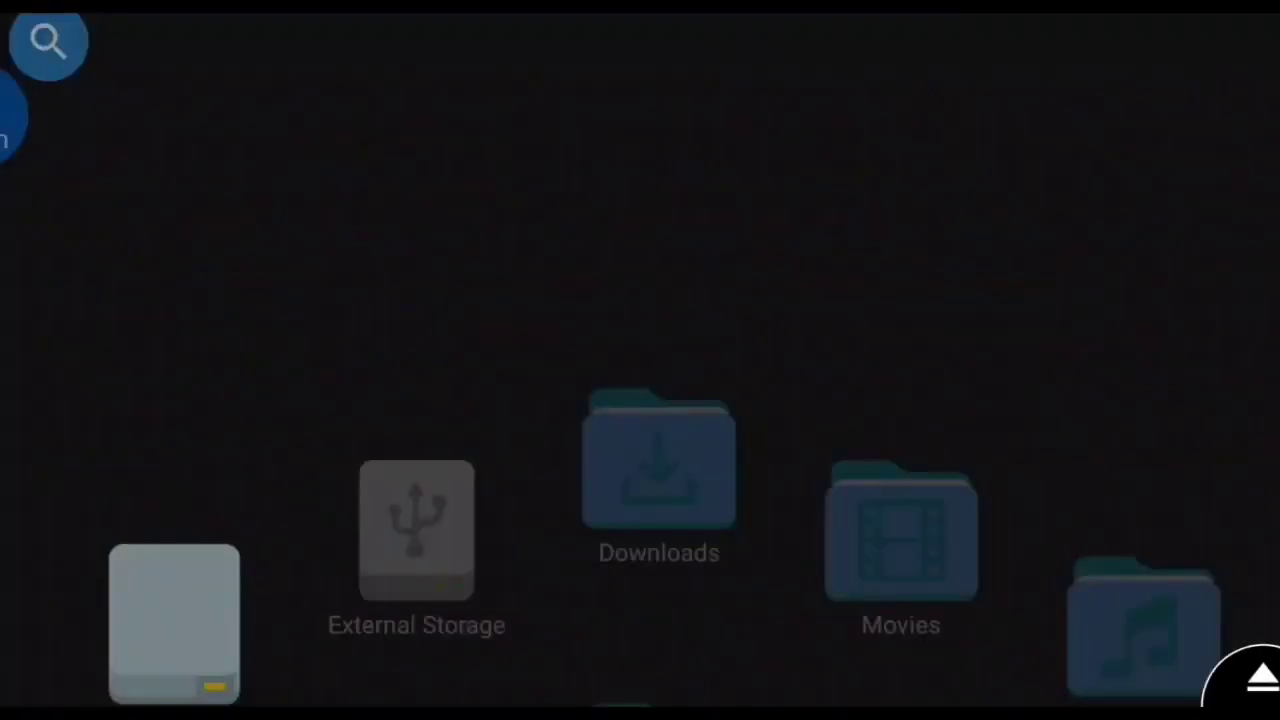
Open the Downloads folder in the file explorer.
key("Right")
key("Right")
key("Right")
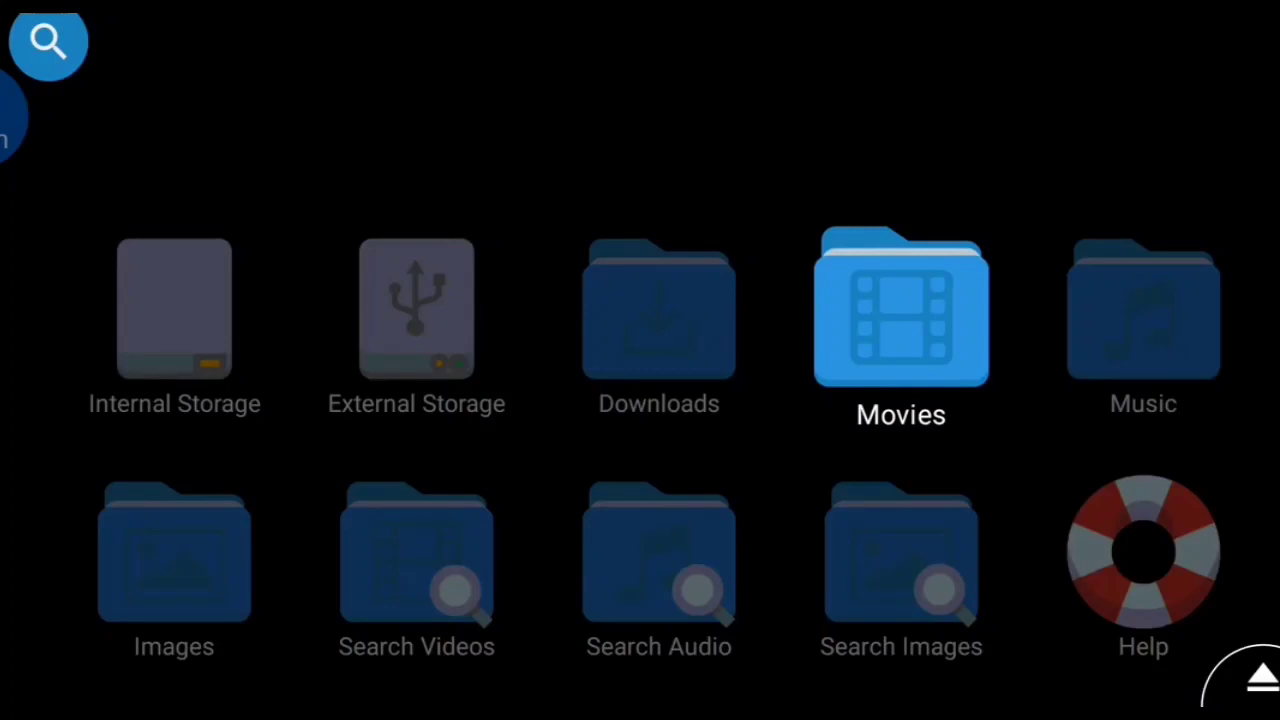
key("Left")
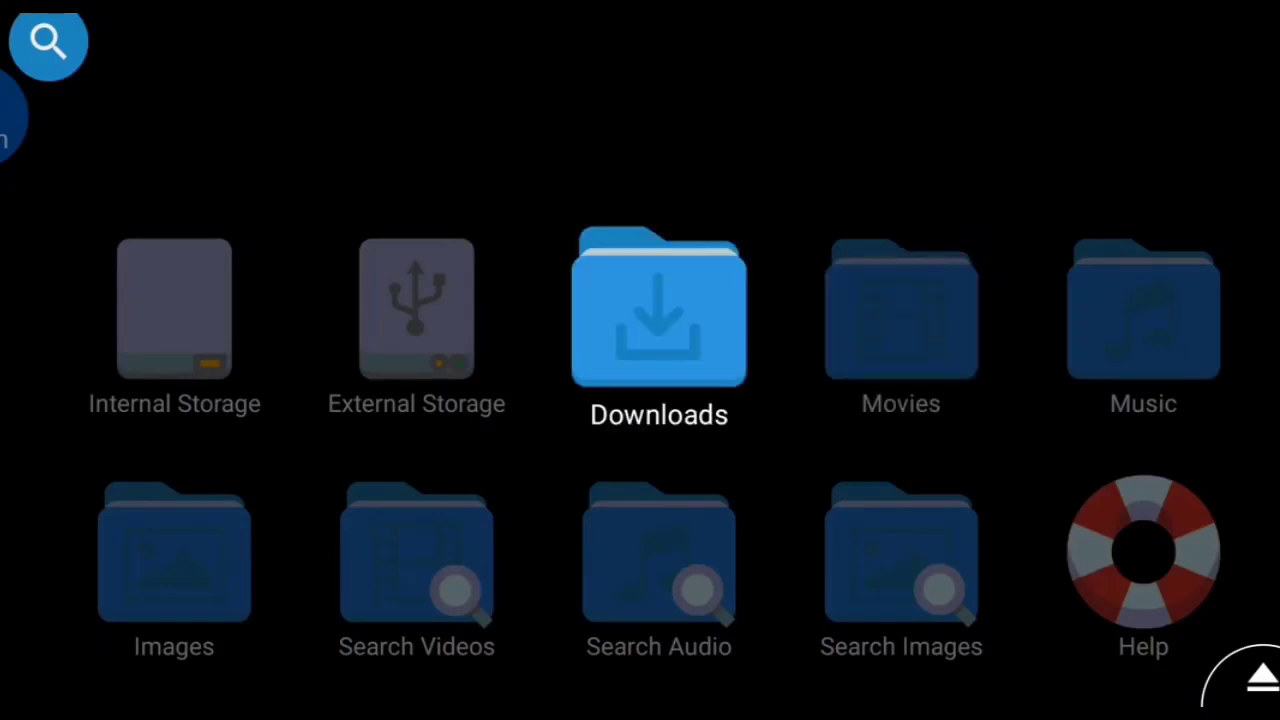
key("Return")
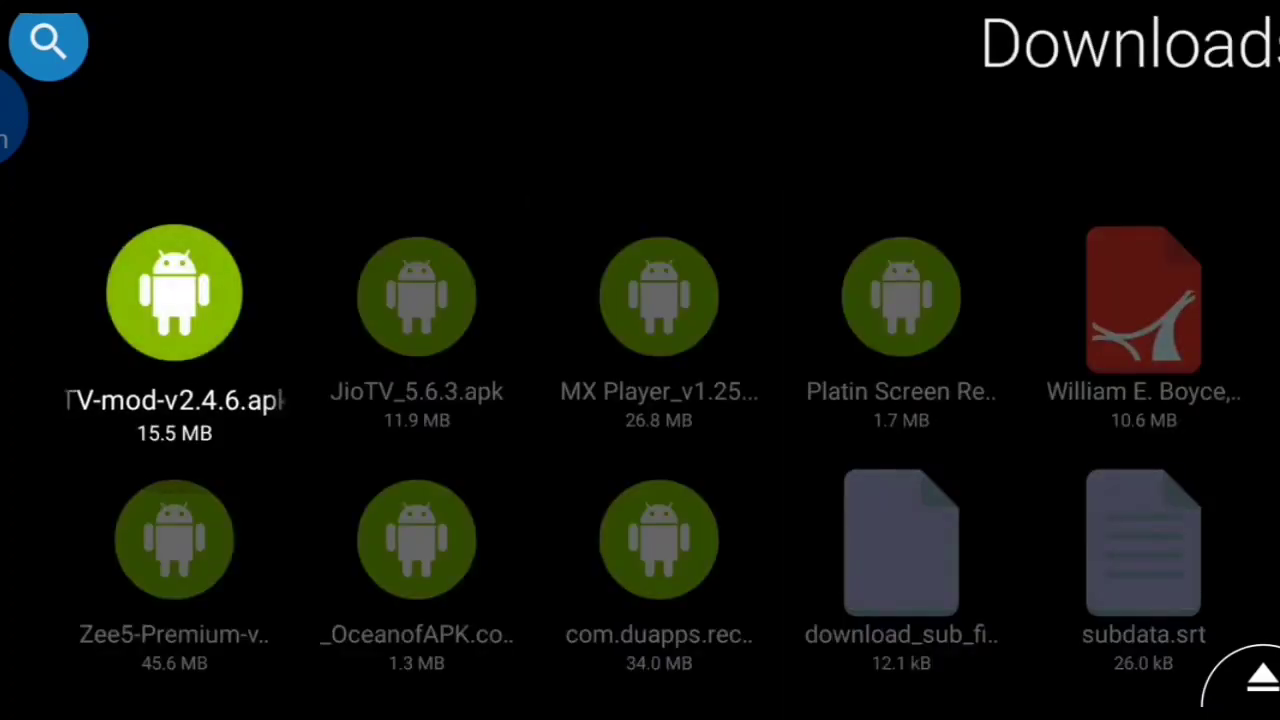
Open the 10.6 MB PDF document in the Downloads folder.
key("Right")
key("Right")
key("Right")
key("Right")
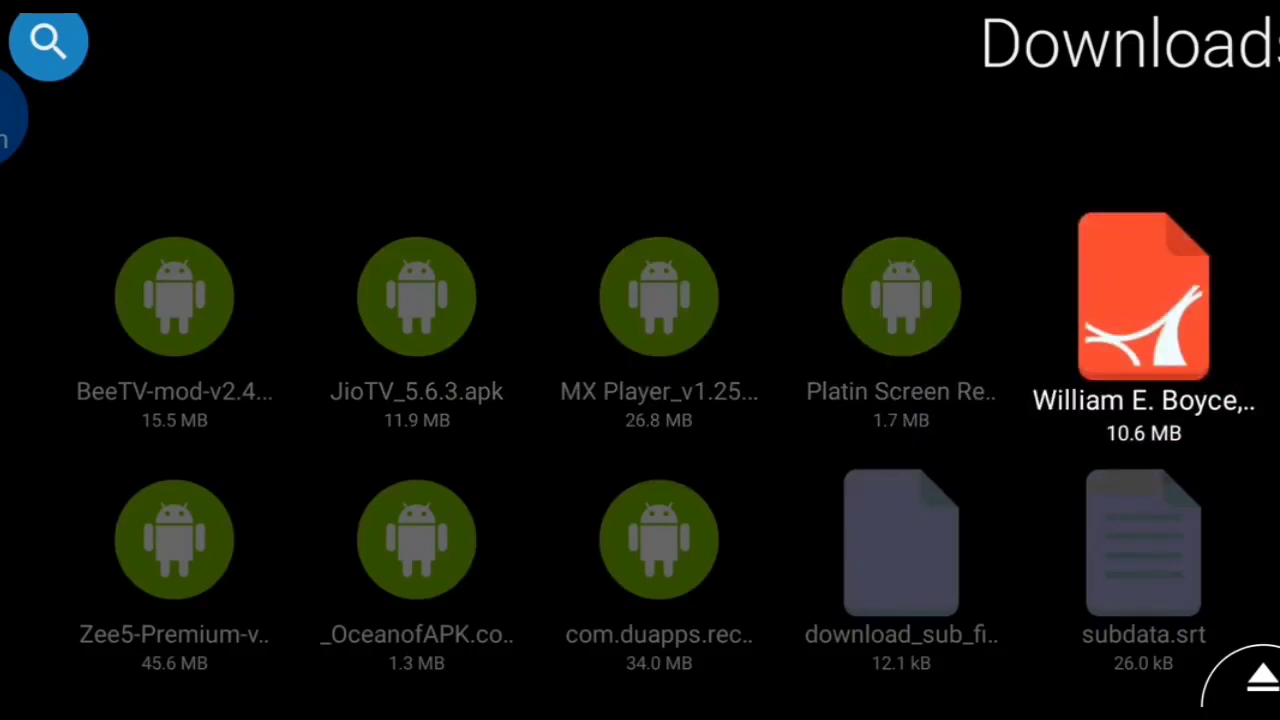
key("Return")
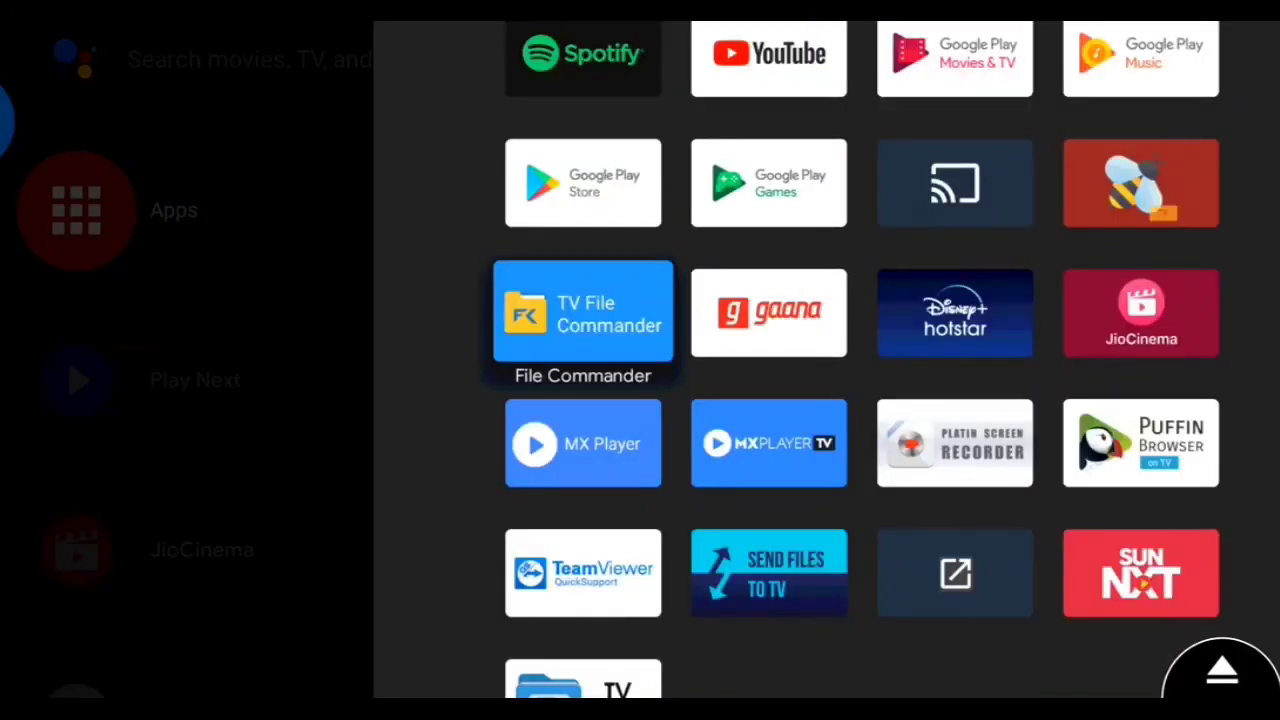
Launch the Puffin TV browser from the apps list, view the Khan Academy page, and leave the browser.
key("Right")
key("Right")
key("Right")
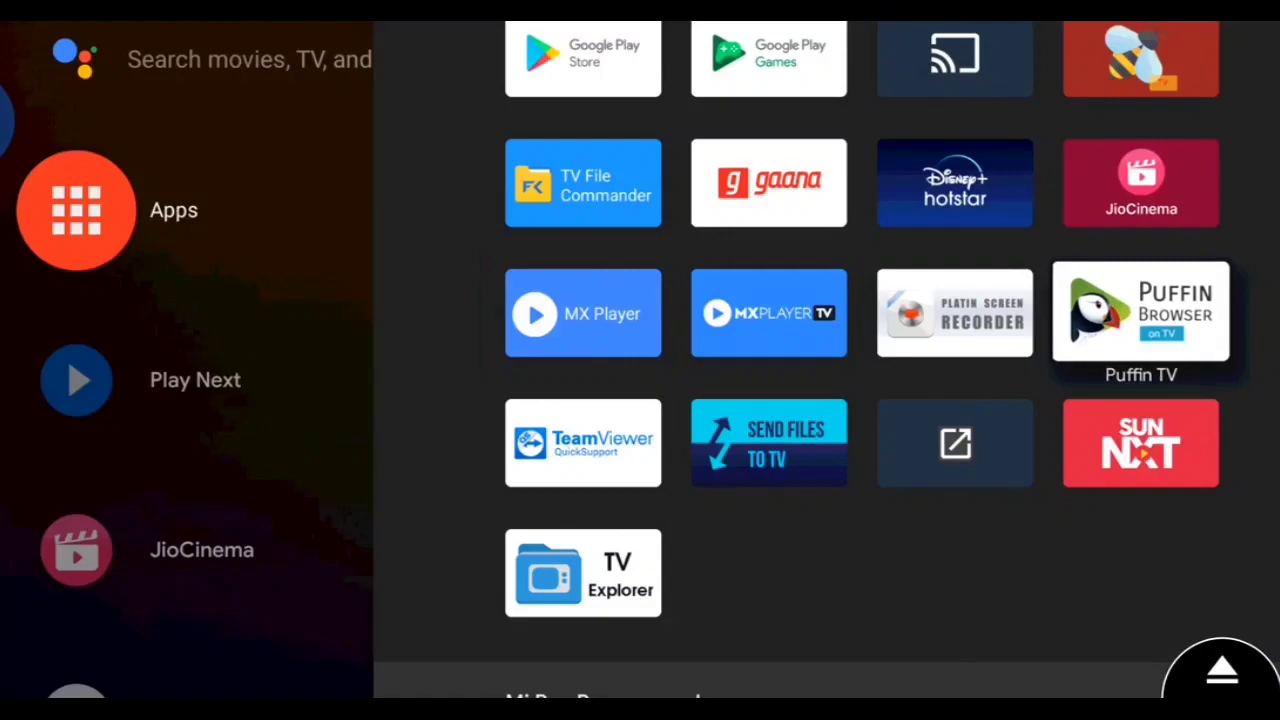
key("Return")
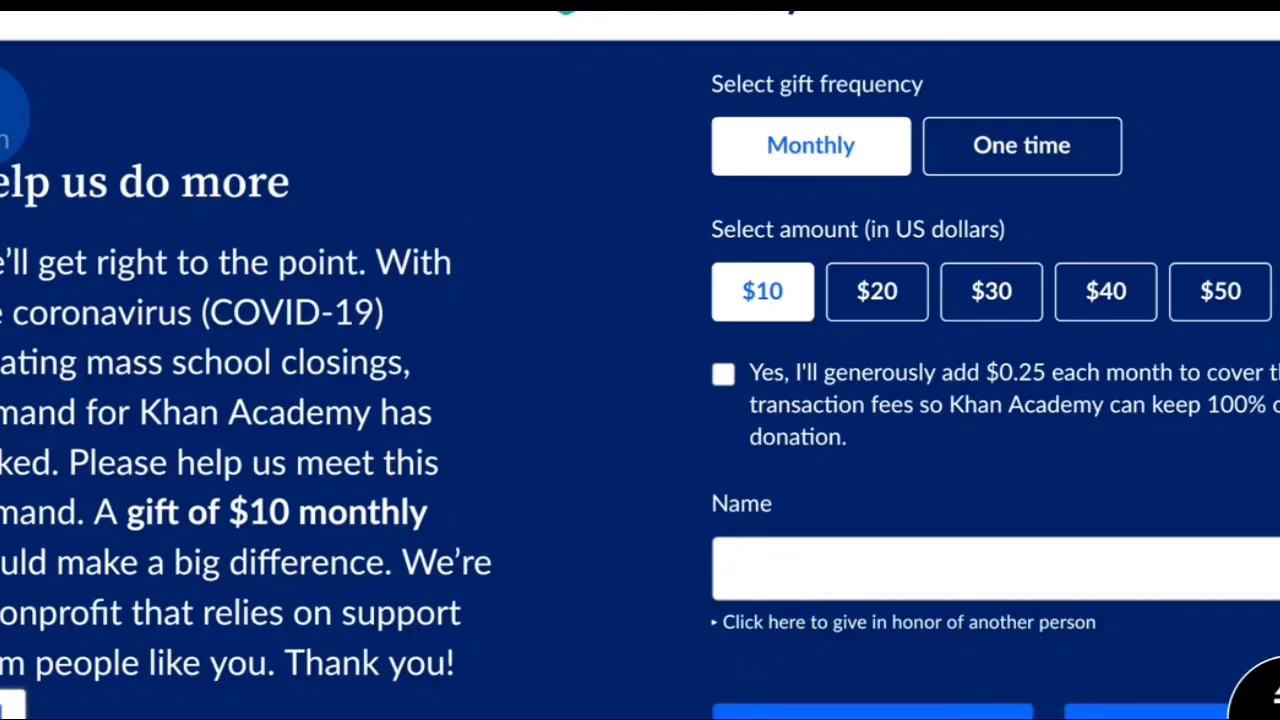
key("Escape")
key("Escape")
Launch TV File Commander and open the internal storage.
key("Down")
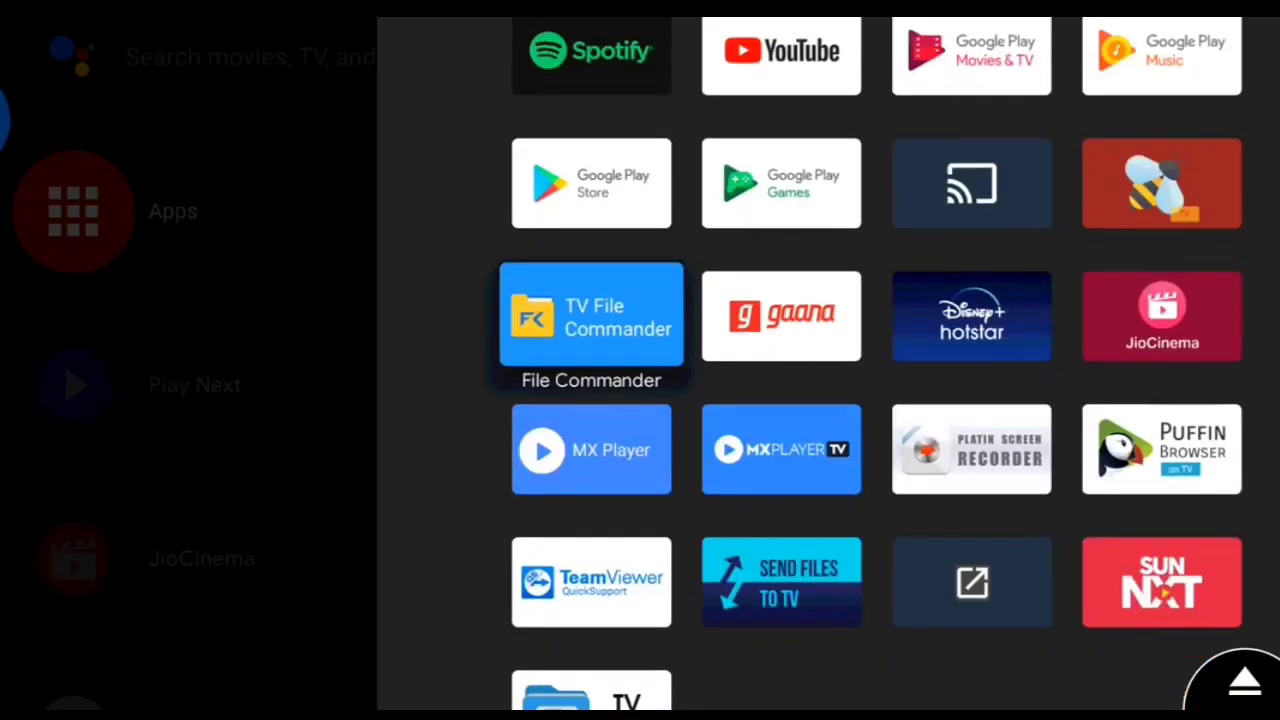
key("Return")
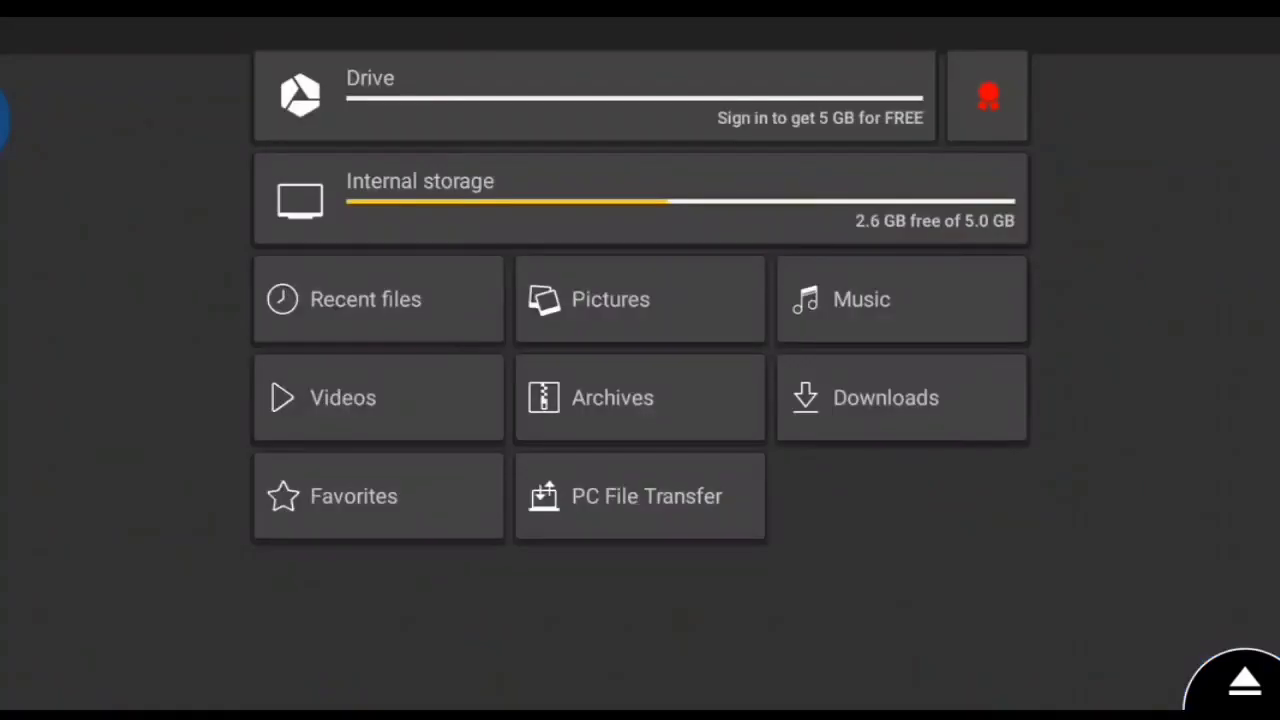
key("Down")
key("Down")
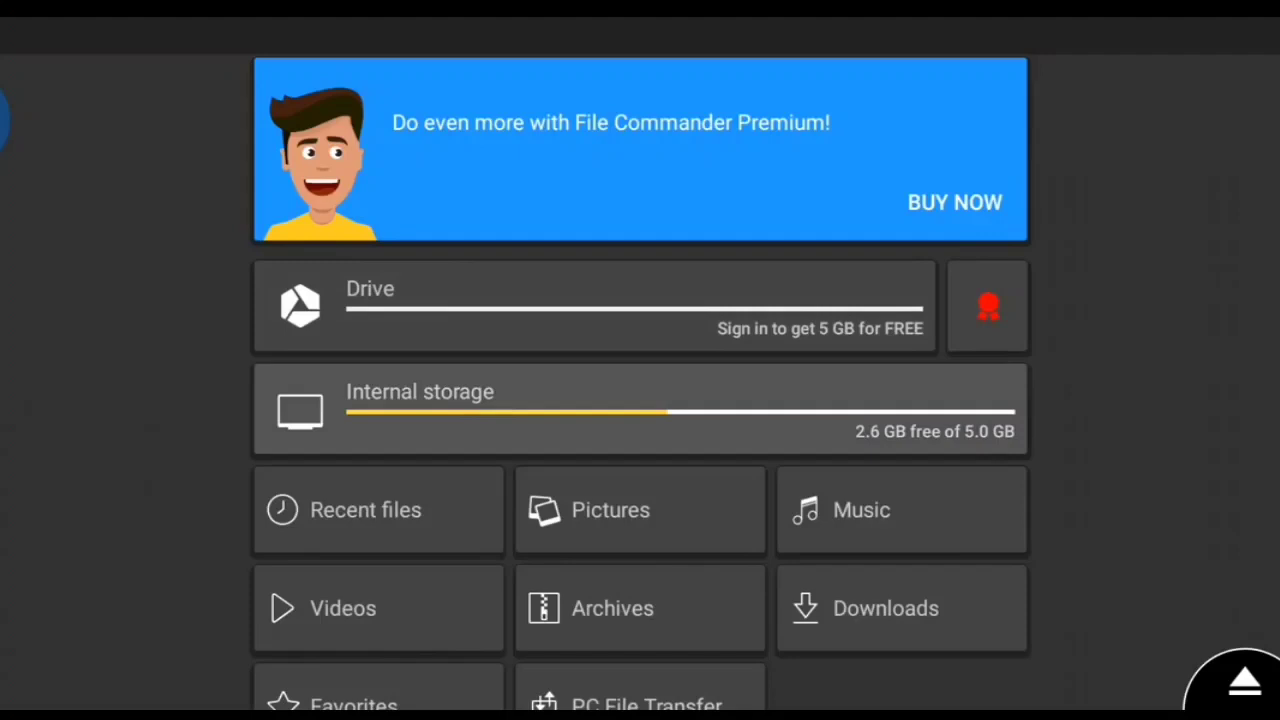
key("Return")
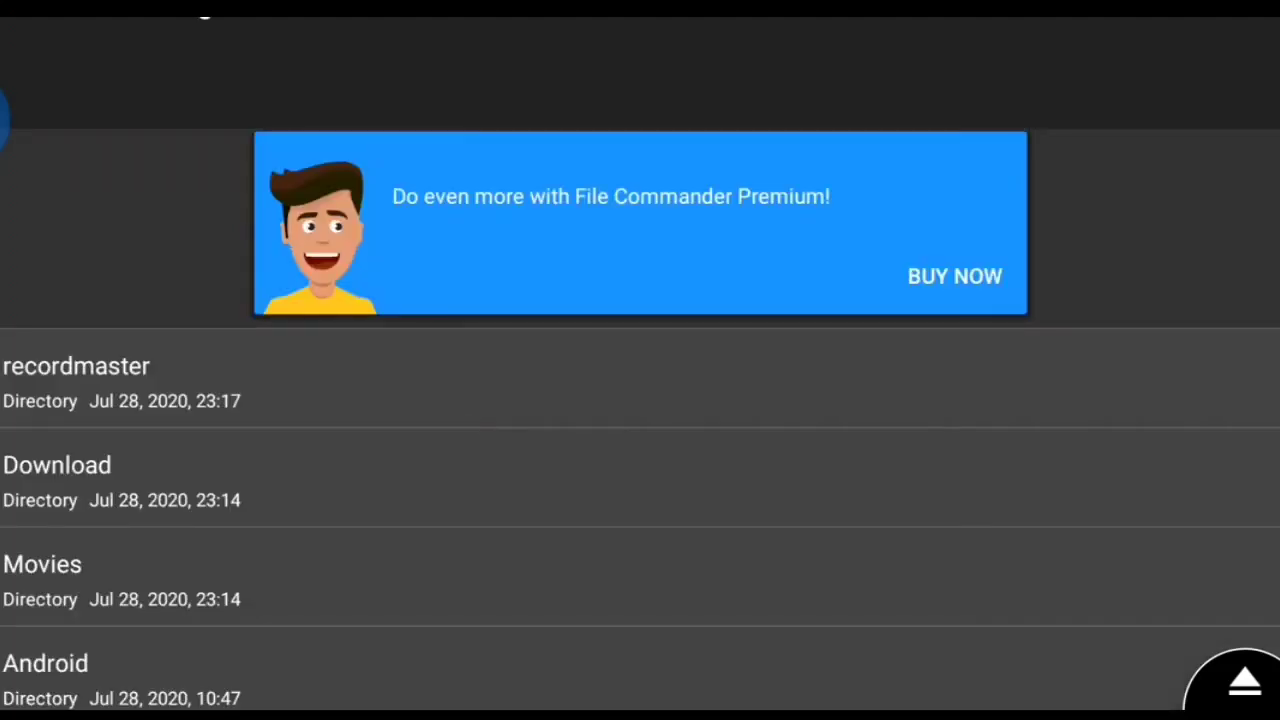
Open the Download folder and bring up the file actions for the com.duapps.recorder APK.
key("Down")
key("Down")
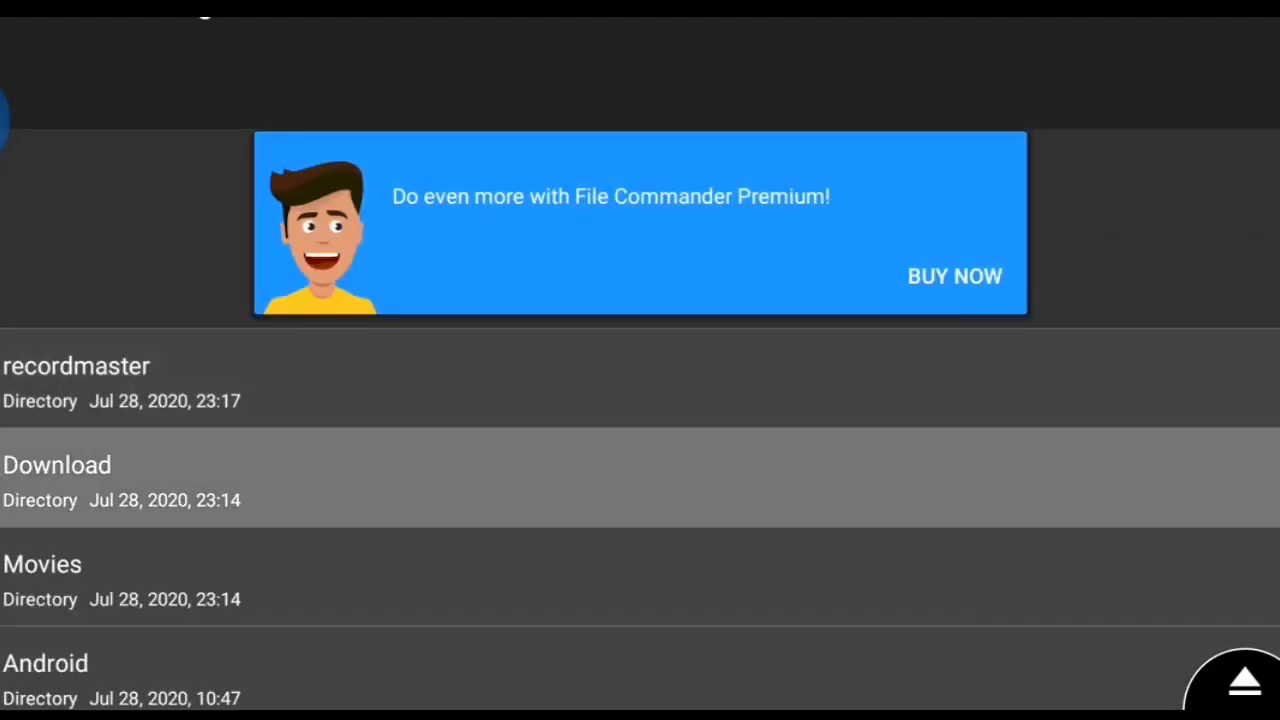
key("Return")
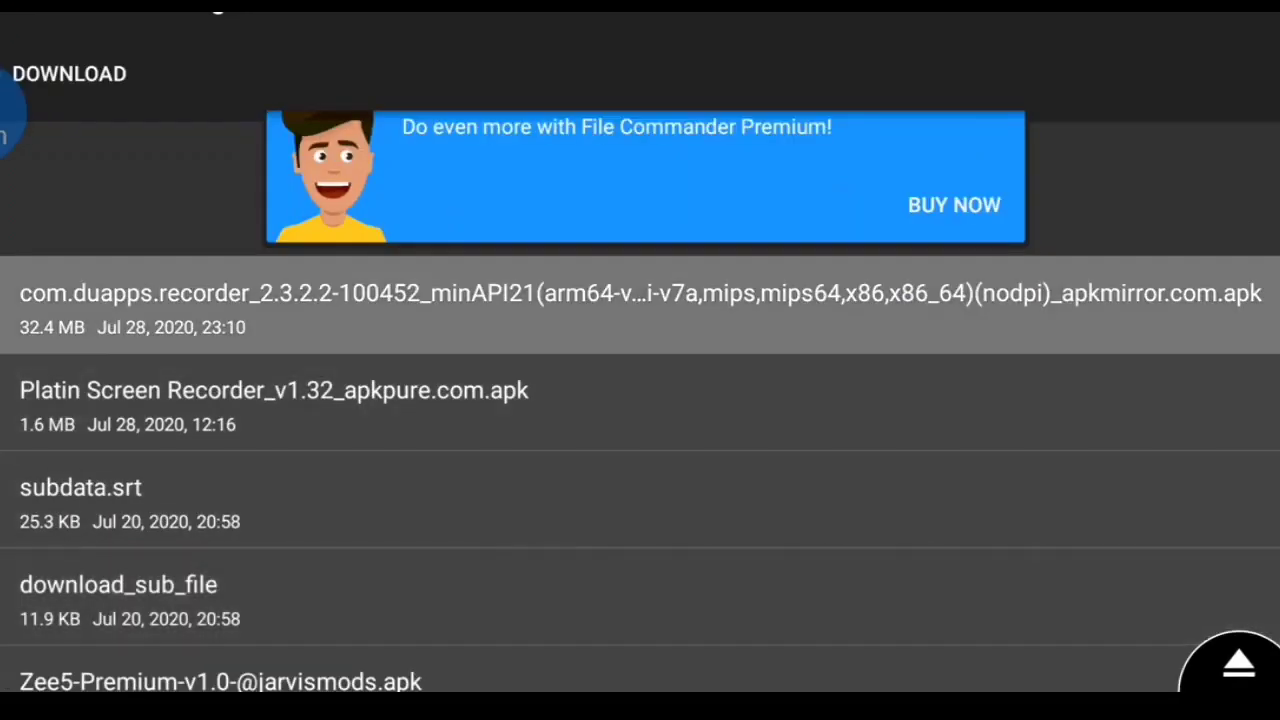
key("Menu")
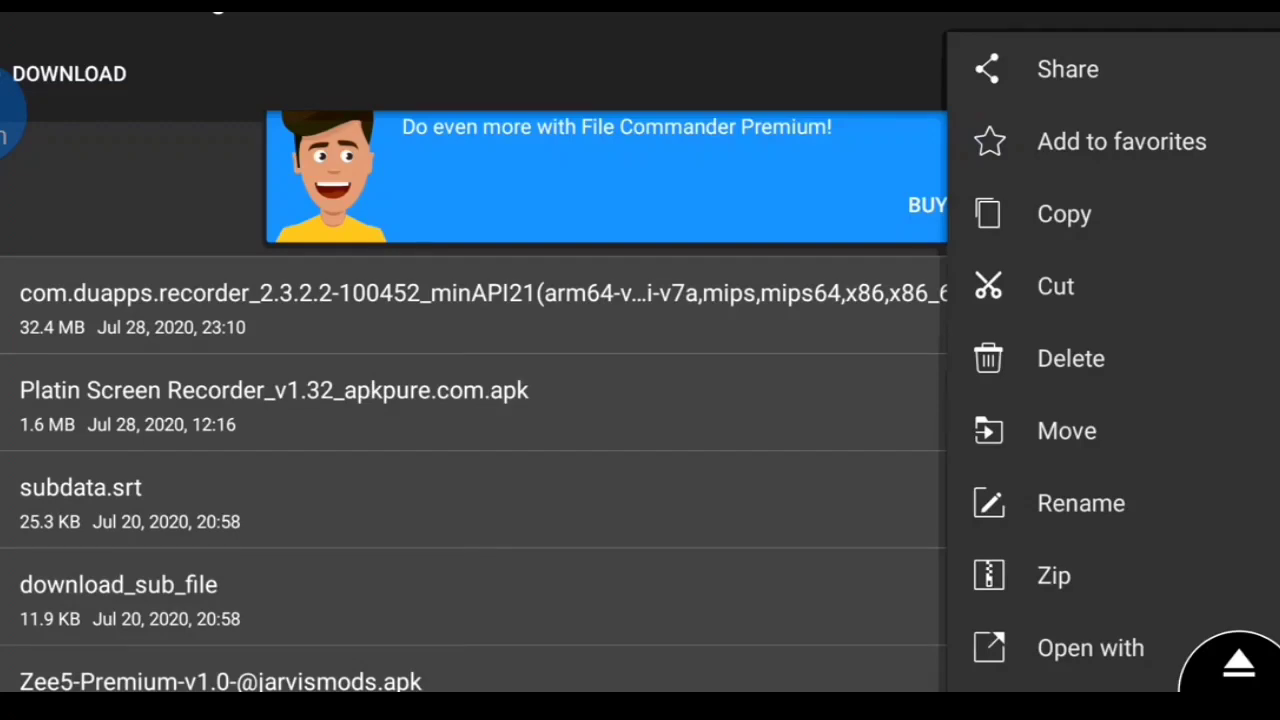
key("Return")
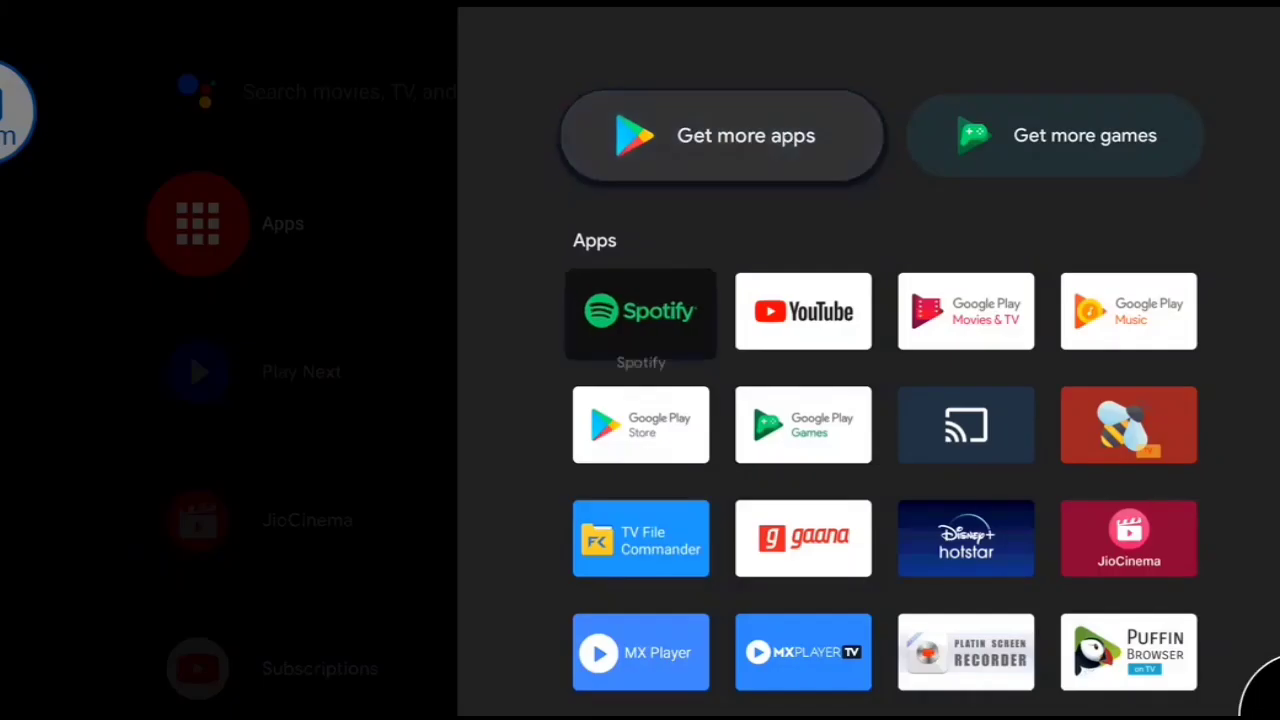
Go through the installed apps to the Sideload Launcher.
key("Down")
key("Down")
key("Down")
key("Down")
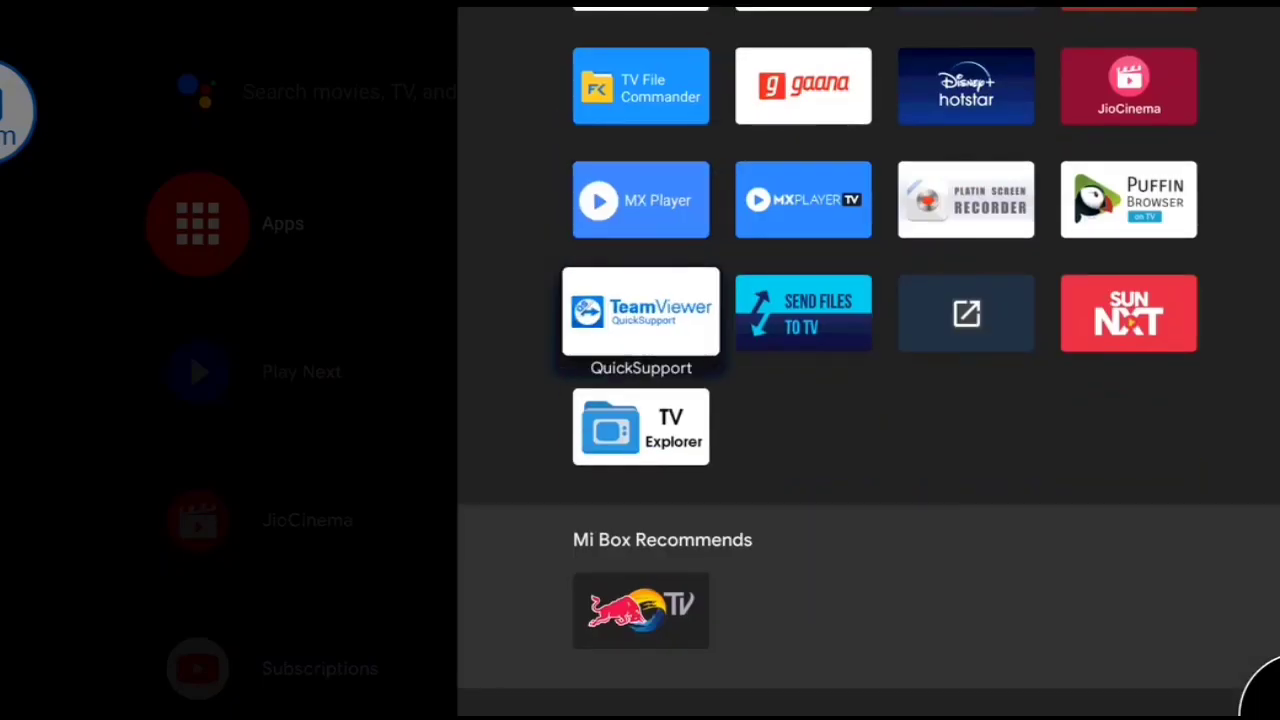
key("Right")
key("Right")
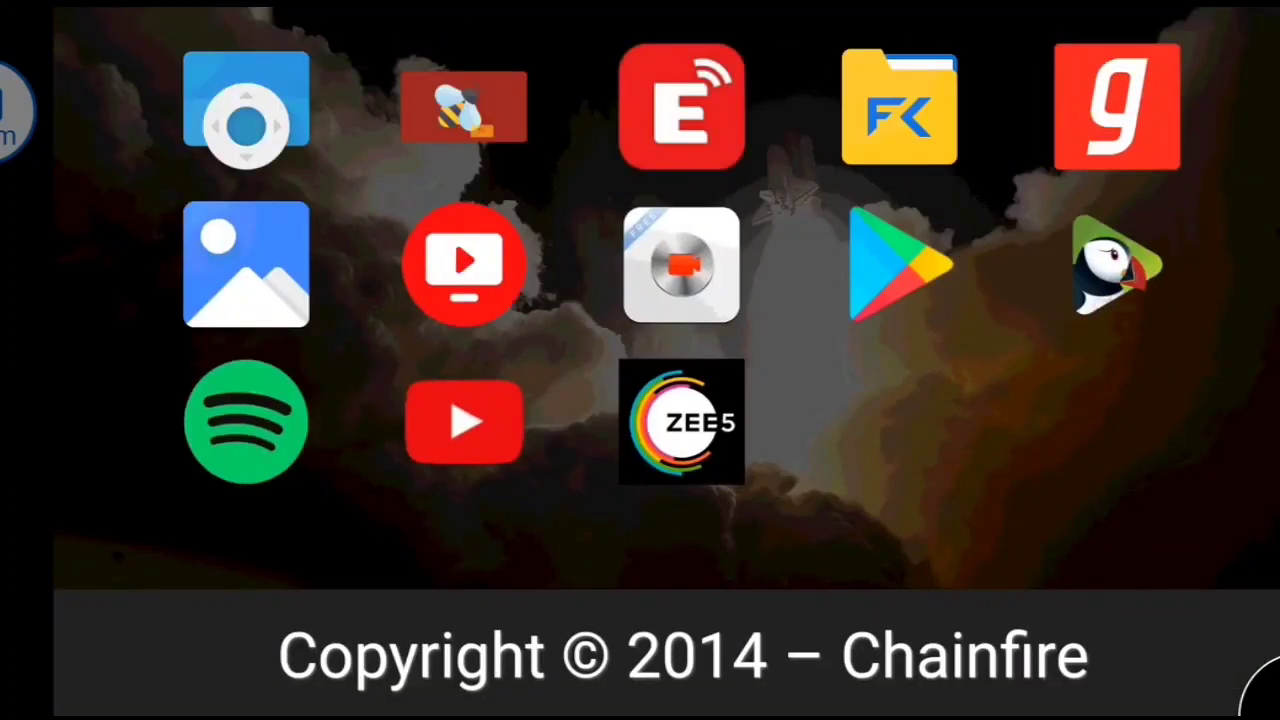
Look through the apps in the Sideload Launcher, including Gaana, EShare, and JioTV.
key("Down")
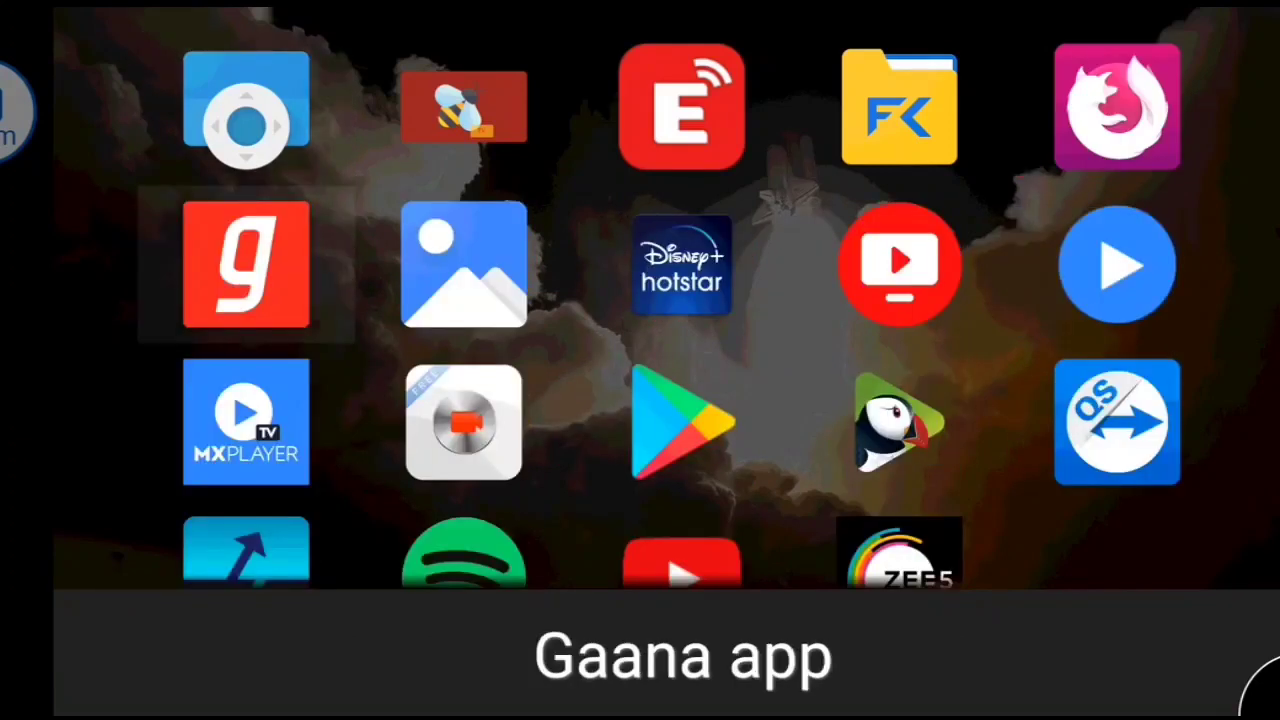
key("Right")
key("Right")
key("Up")
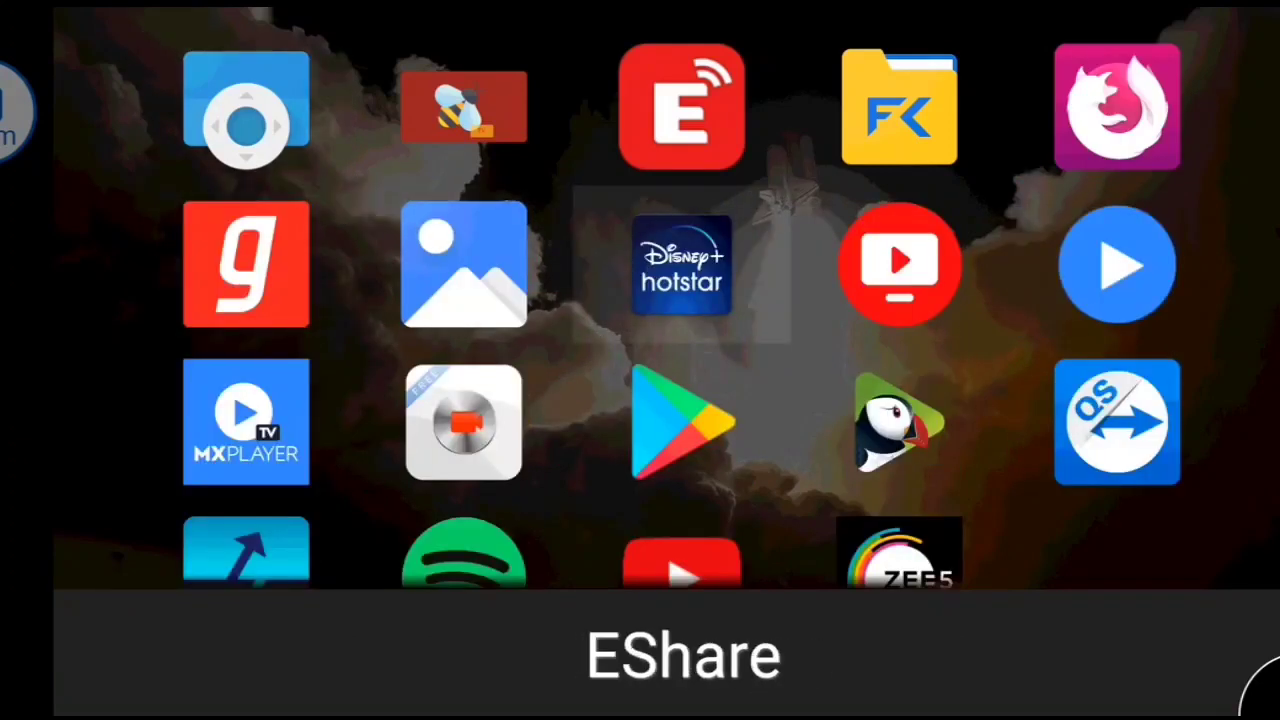
key("Right")
key("Left")
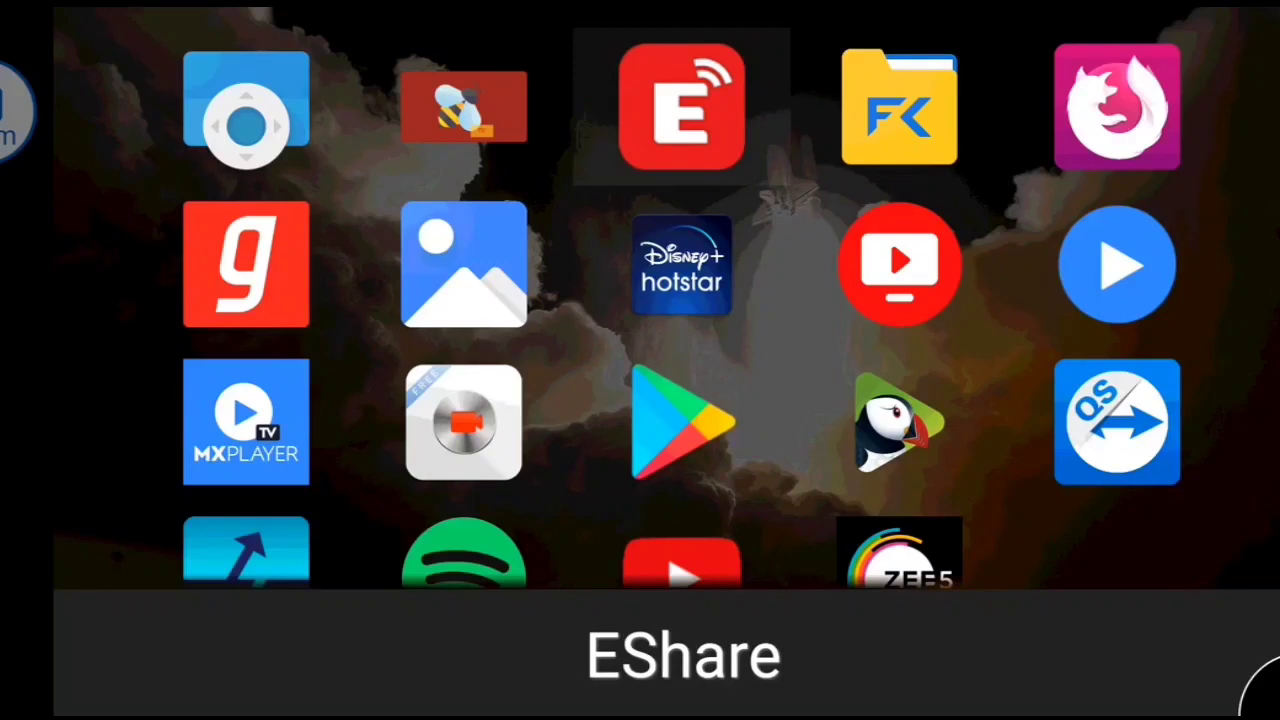
key("Down")
key("Right")
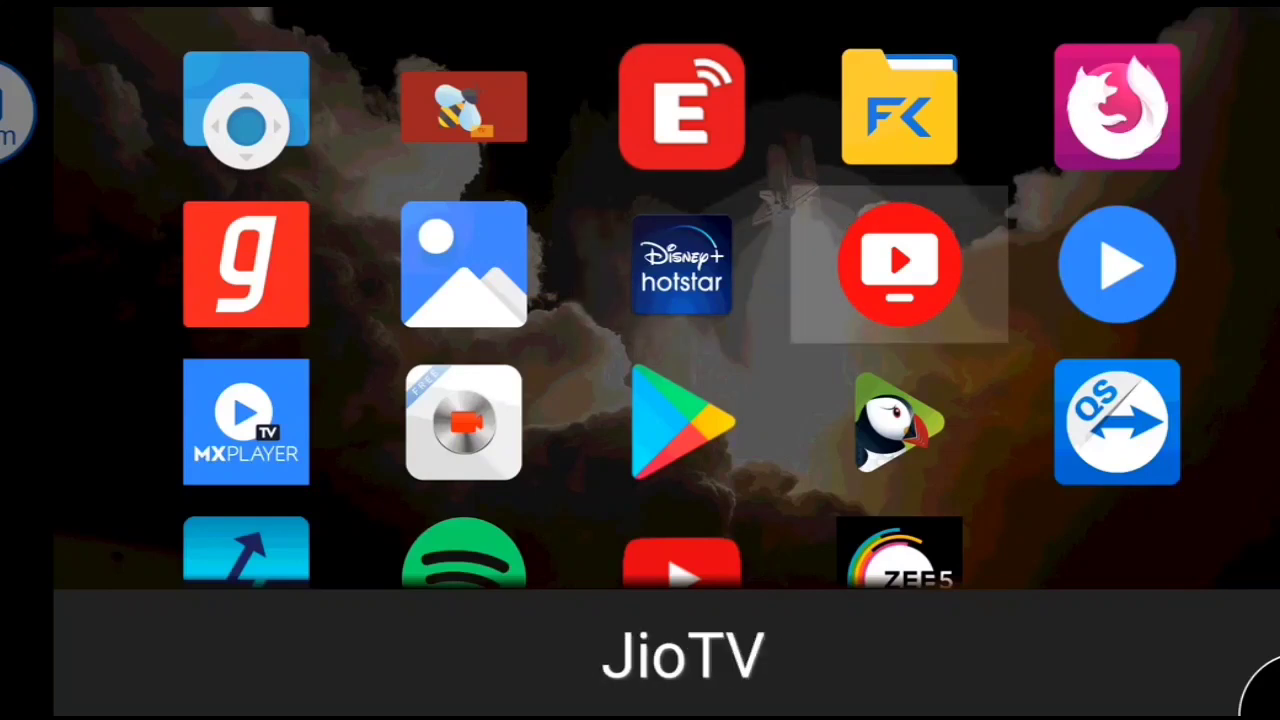